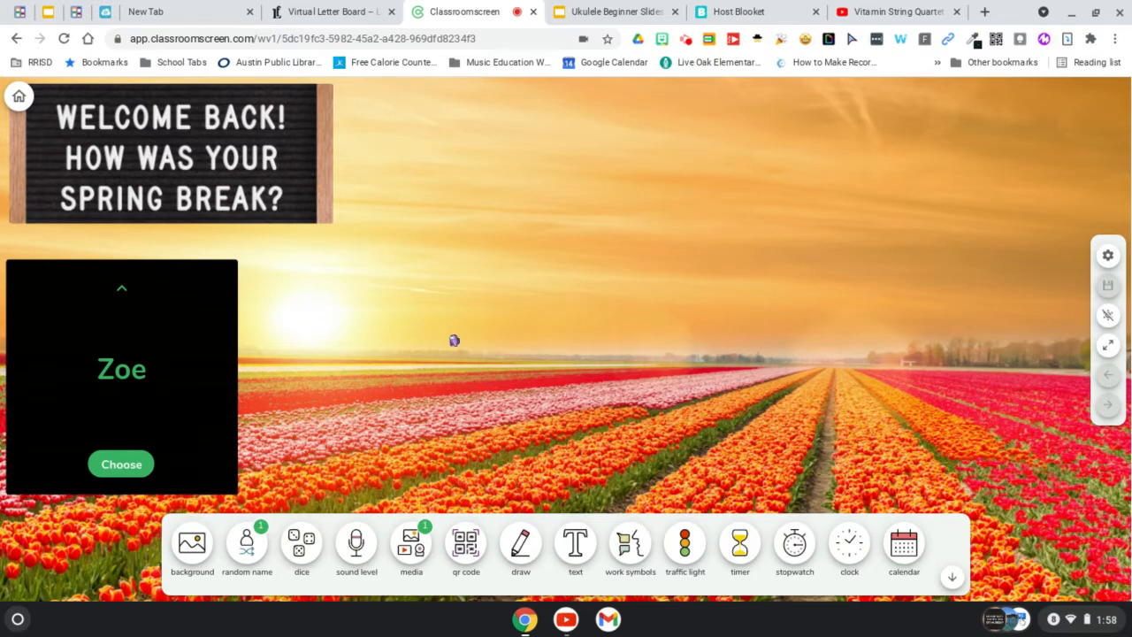
# - Replace the tulip field background with the mountain lake photo from the local backgrounds
pyautogui.click(188, 547)
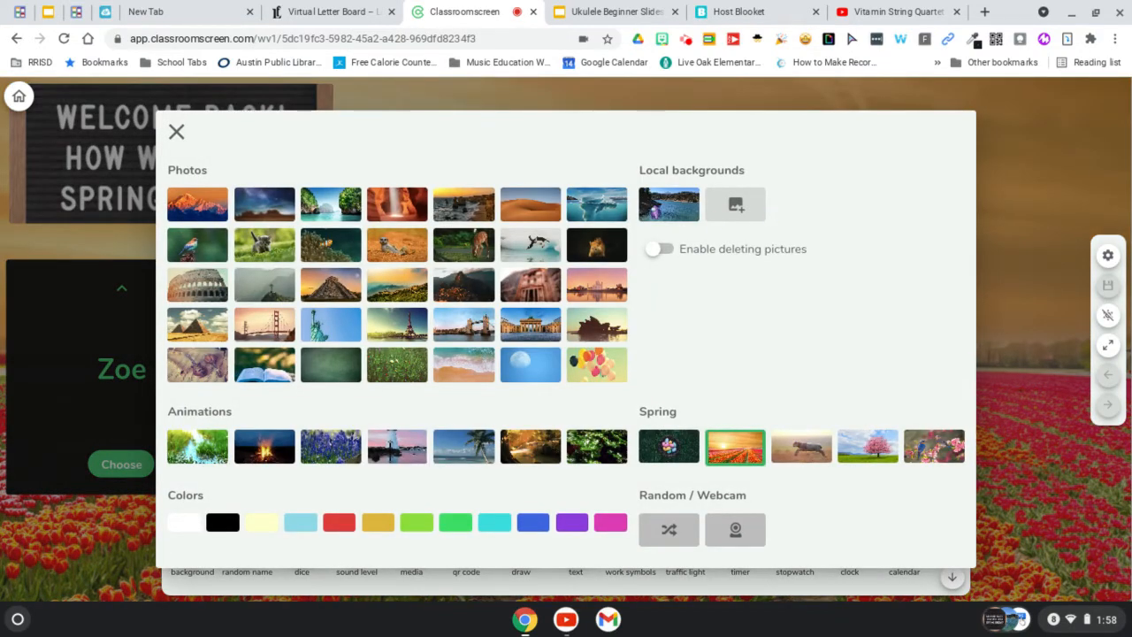
pyautogui.click(654, 207)
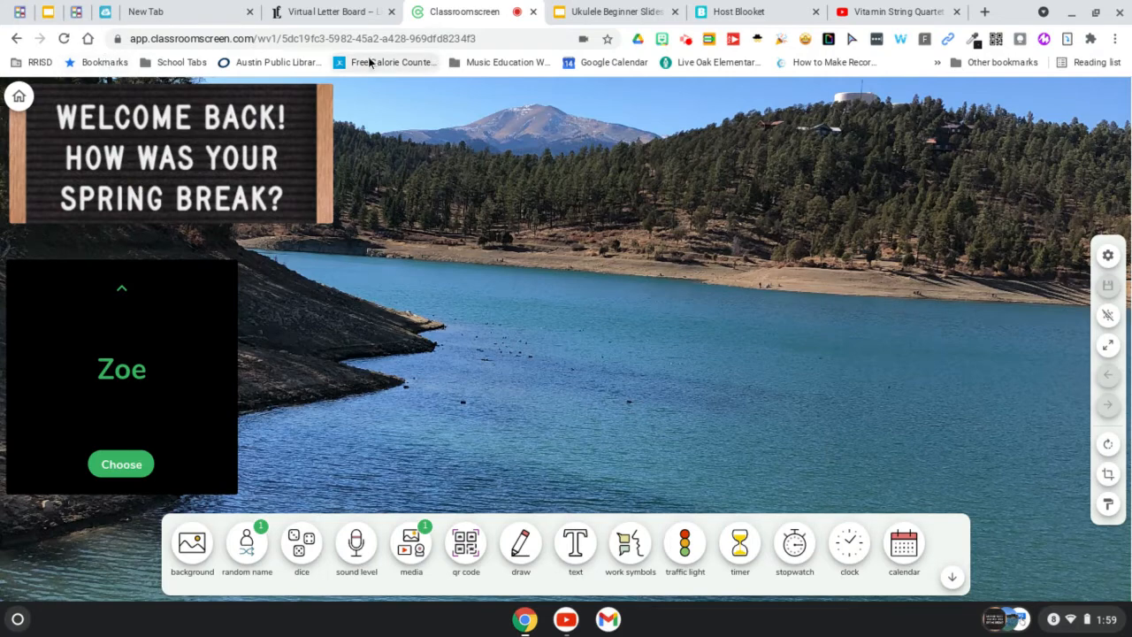
# - Switch to Letterfolk's virtual letter board, try the white board, change it to the gray board with oak frame, and return to Classroomscreen
pyautogui.click(316, 16)
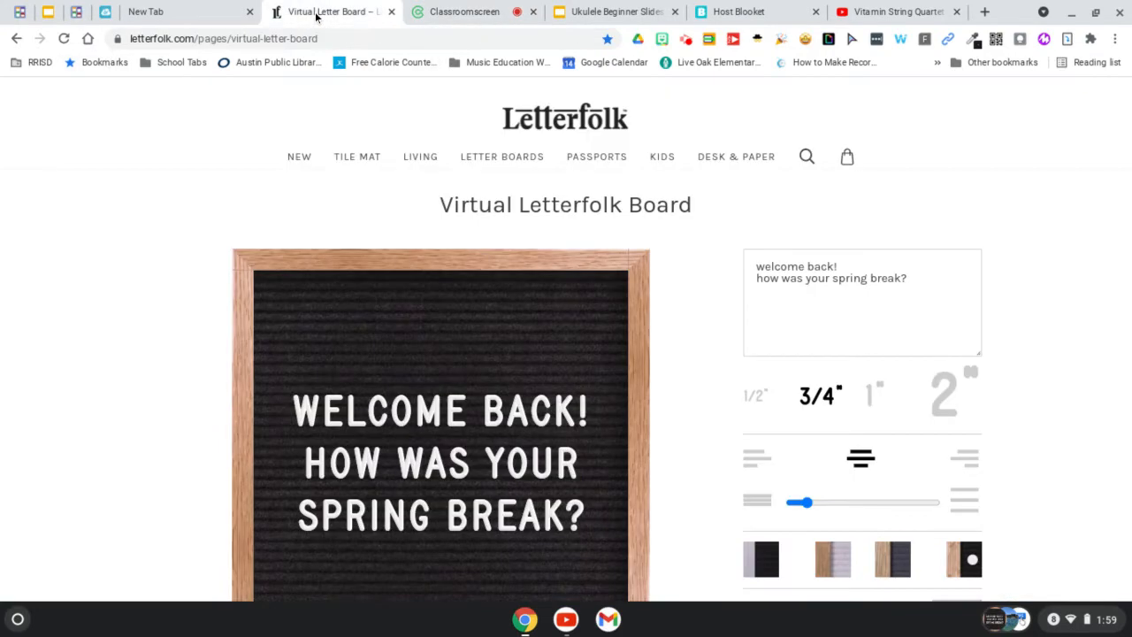
pyautogui.scroll(-3, 442, 303)
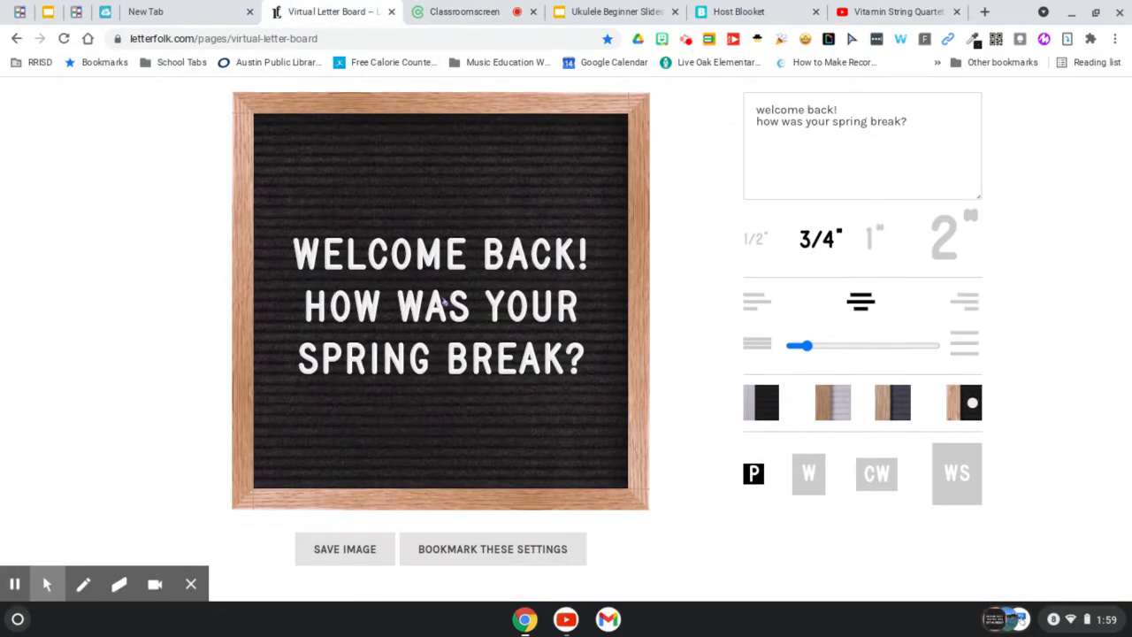
pyautogui.scroll(2, 327, 366)
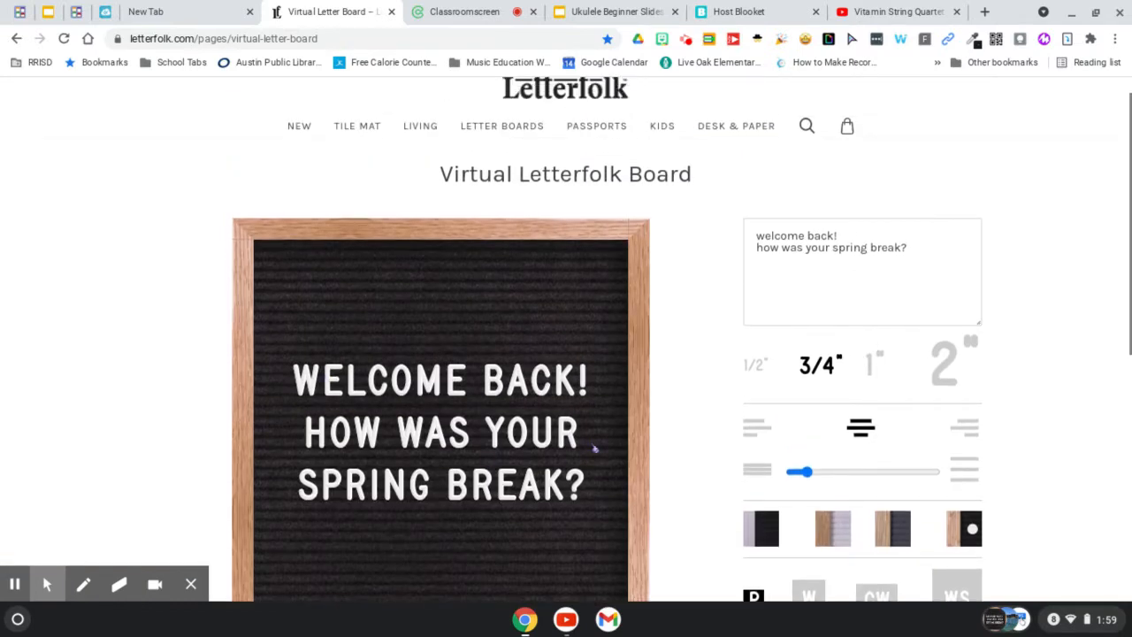
pyautogui.click(823, 527)
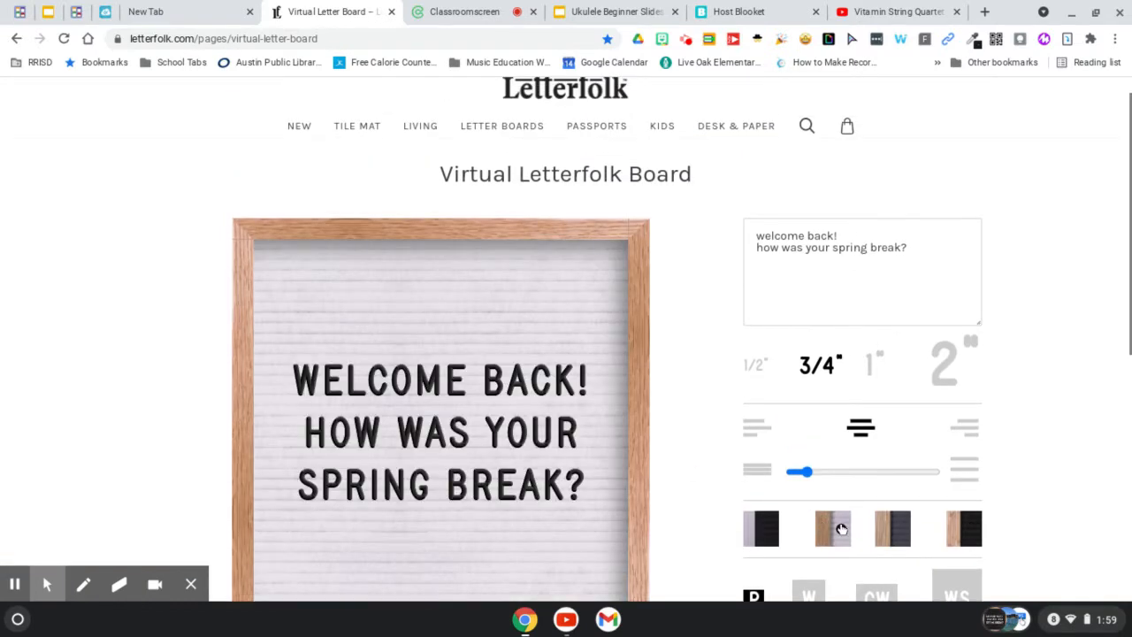
pyautogui.click(899, 539)
pyautogui.scroll(-3, 559, 397)
pyautogui.scroll(3, 559, 396)
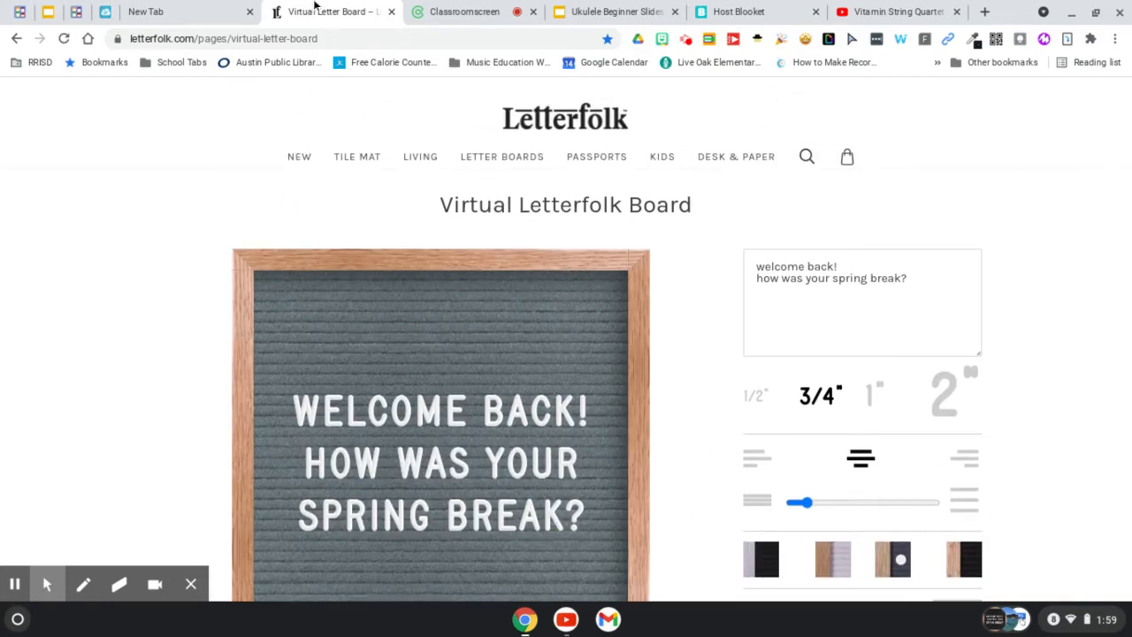
pyautogui.click(426, 9)
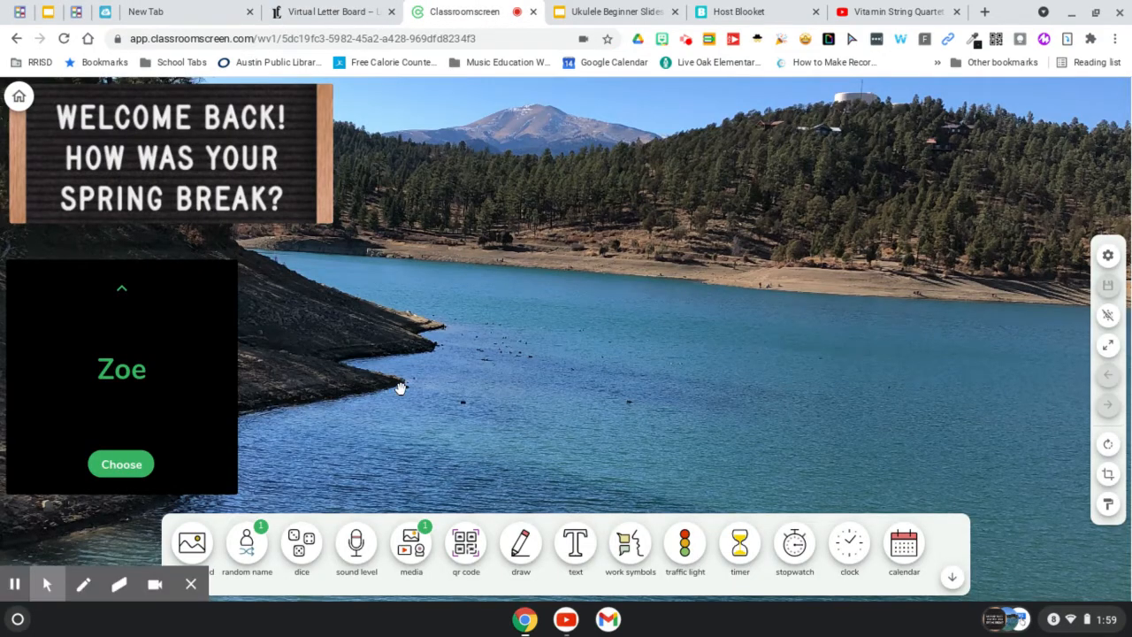
pyautogui.click(190, 587)
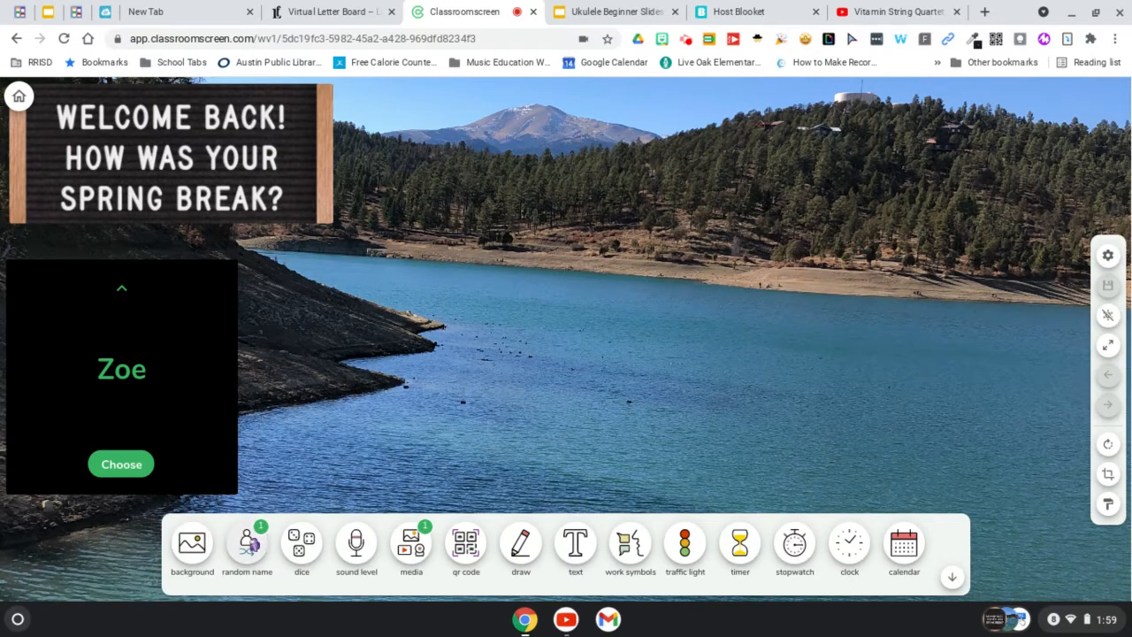
# - Add a second random name widget and remove it again
pyautogui.click(250, 559)
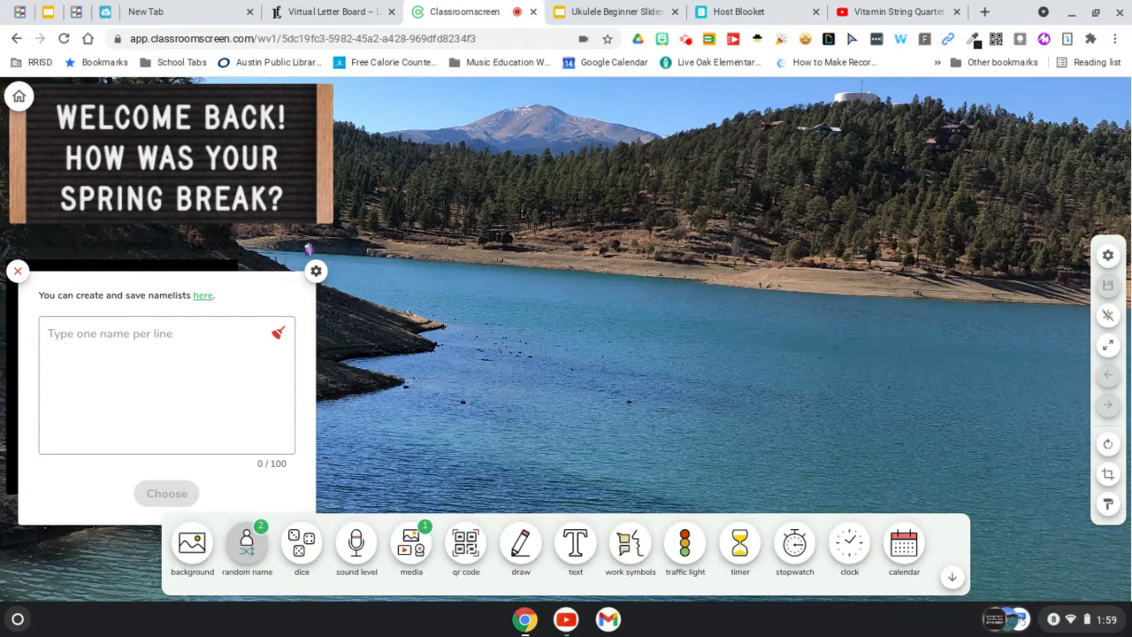
pyautogui.click(15, 273)
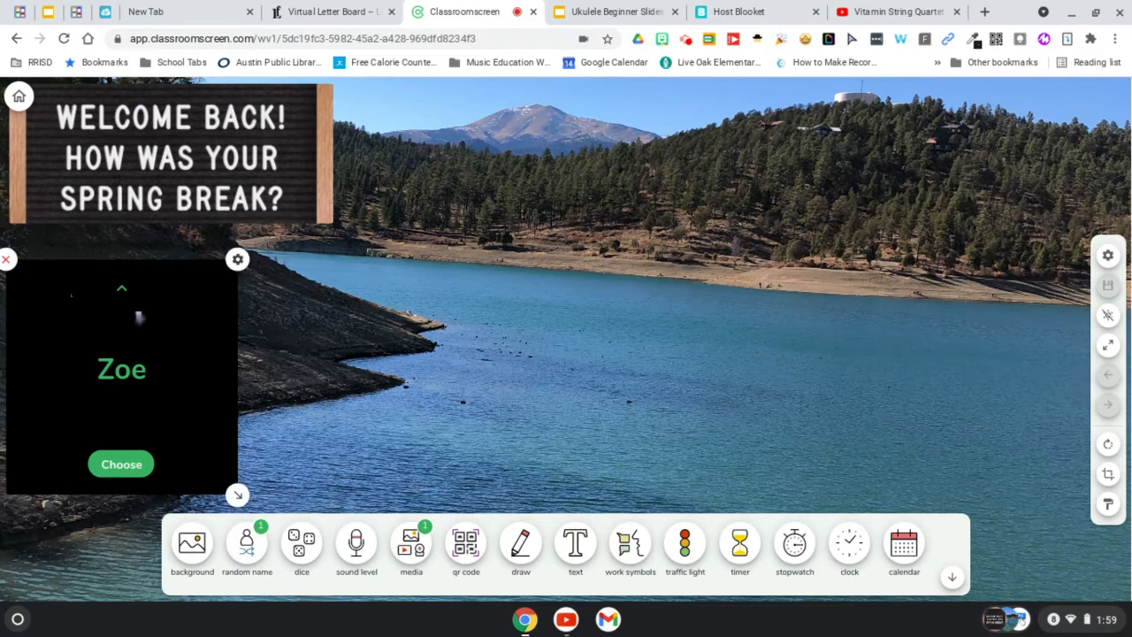
# - Choose a random student in the name widget and review its options for remembering chosen students
pyautogui.click(118, 461)
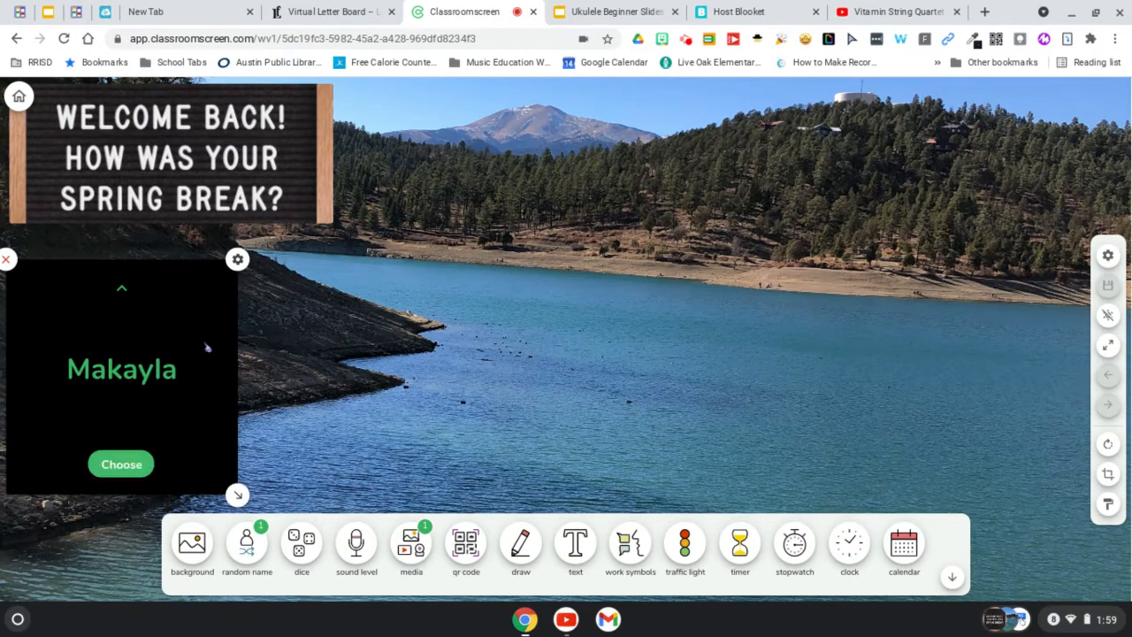
pyautogui.click(237, 258)
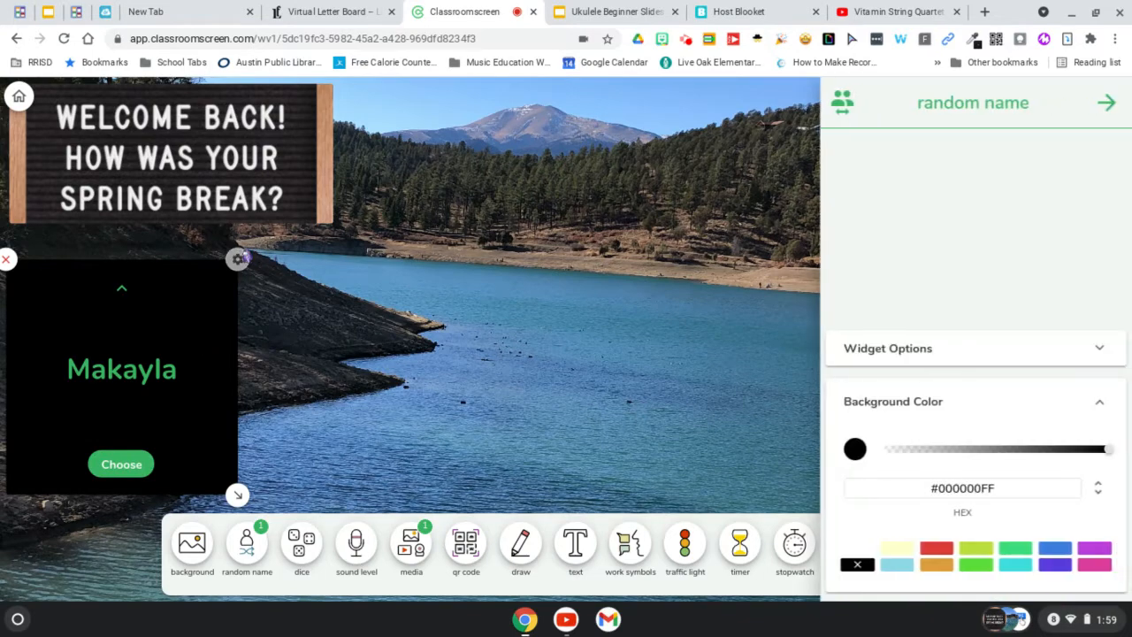
pyautogui.click(1028, 350)
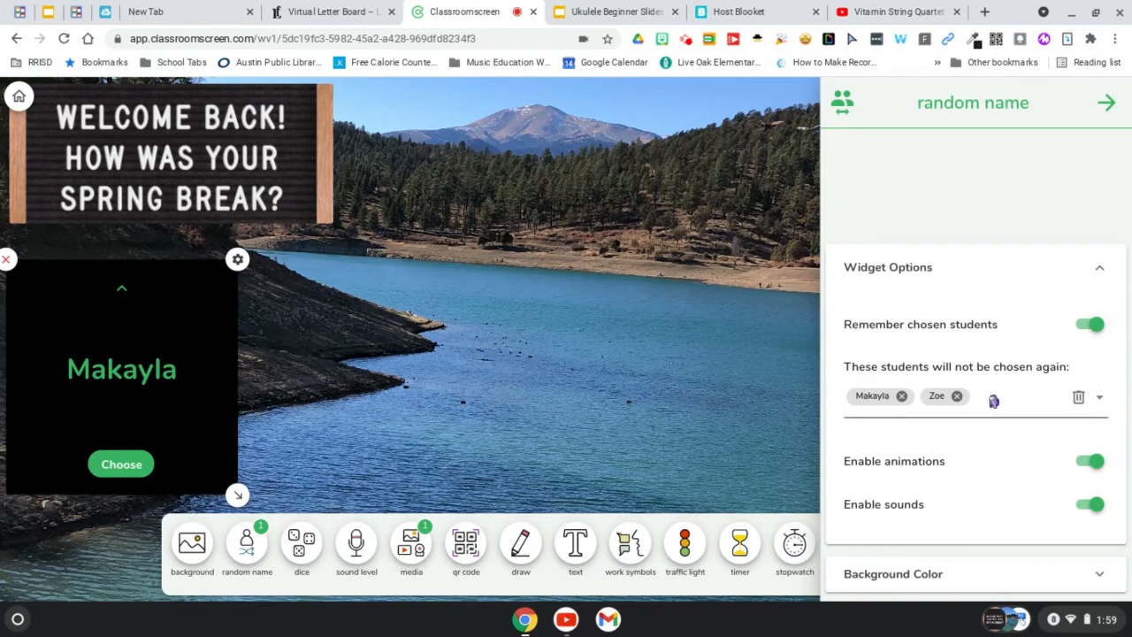
pyautogui.click(1107, 106)
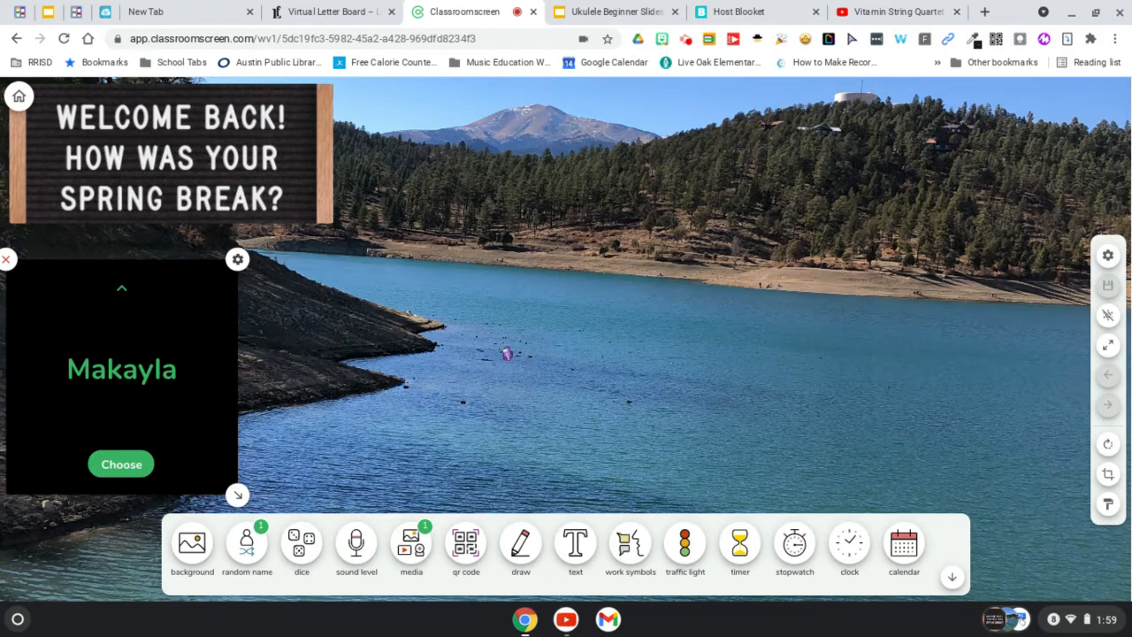
# - Add a dice widget, roll one, two and three dice with it, and remove the widget
pyautogui.click(299, 548)
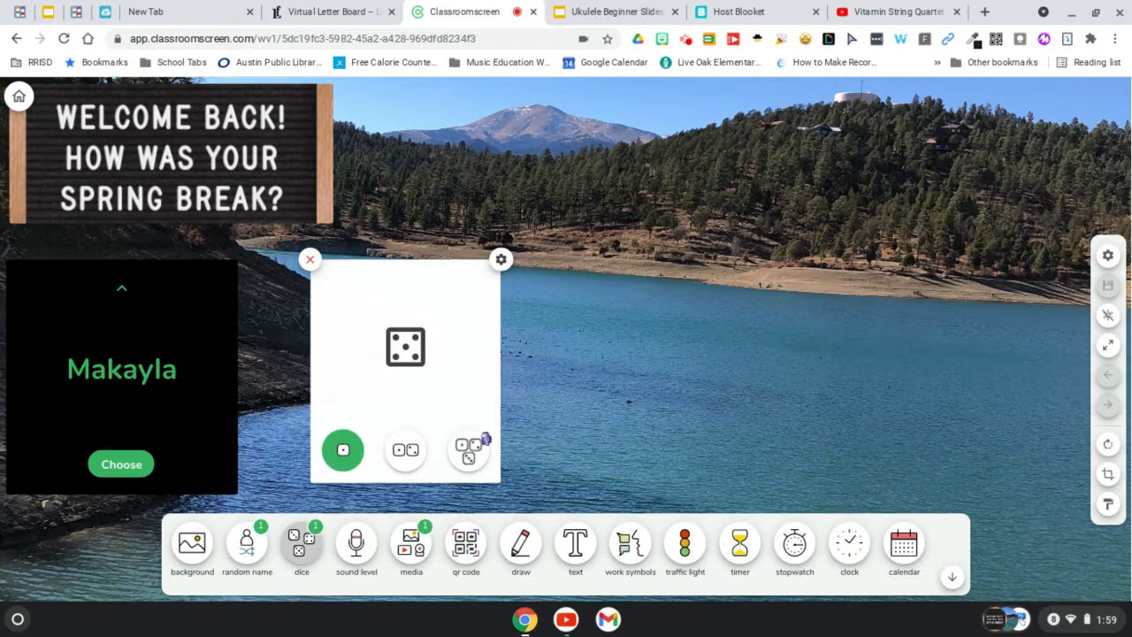
pyautogui.click(342, 451)
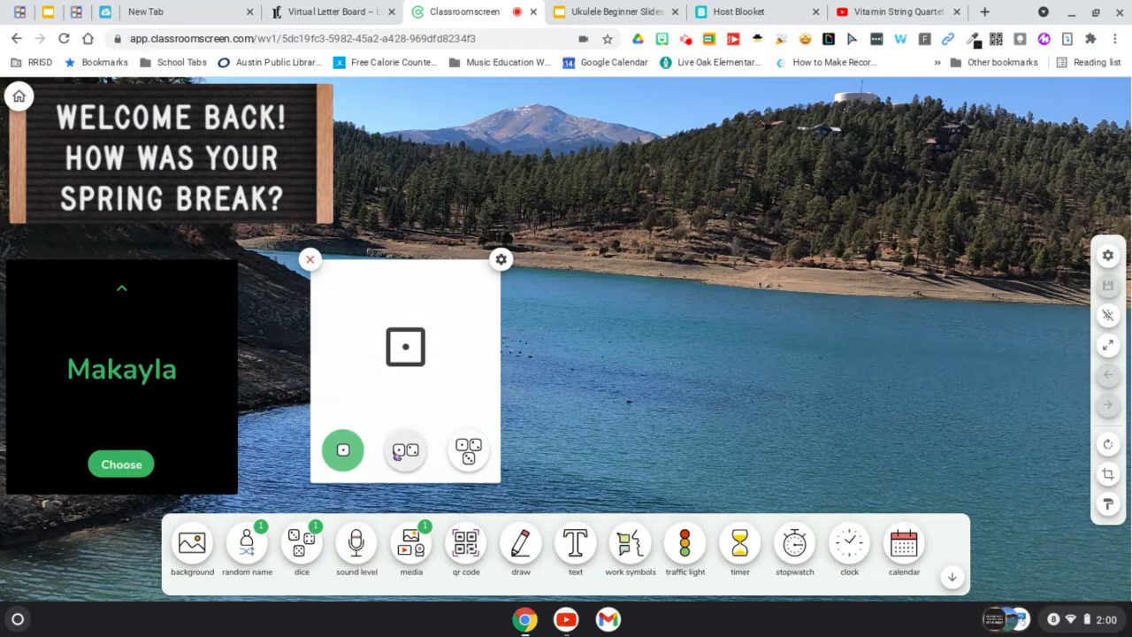
pyautogui.click(425, 457)
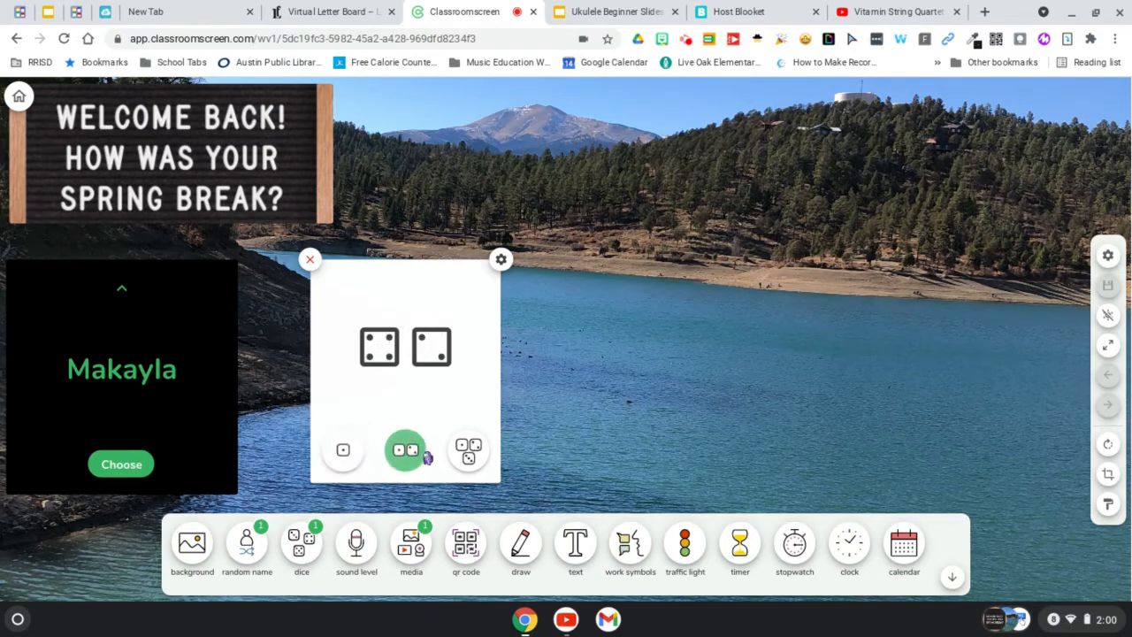
pyautogui.click(461, 455)
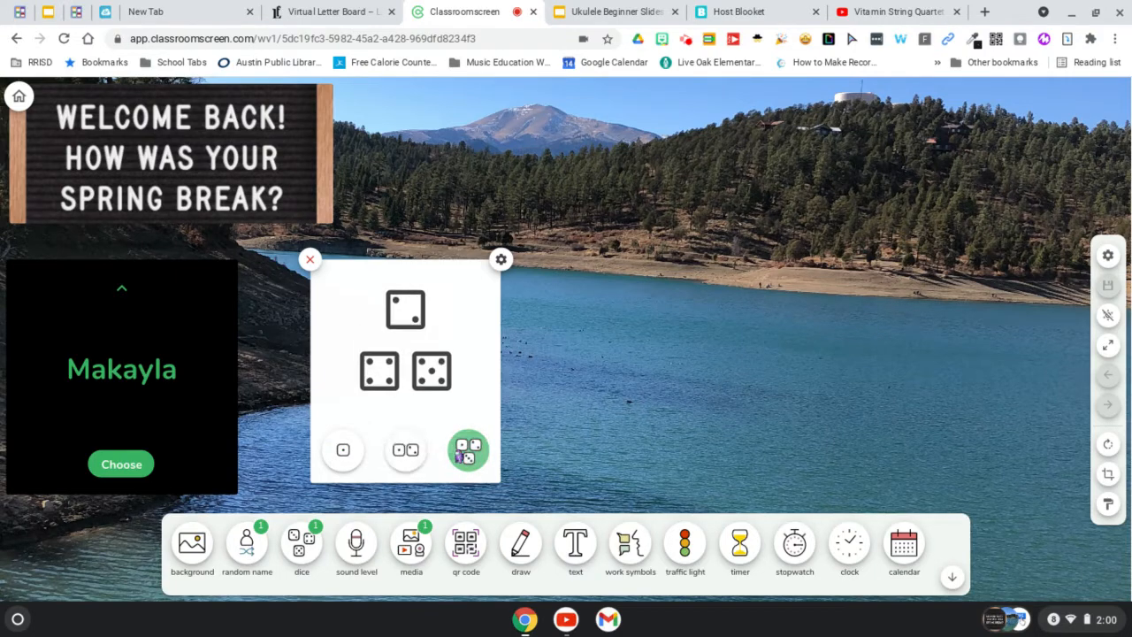
pyautogui.click(461, 455)
pyautogui.click(310, 259)
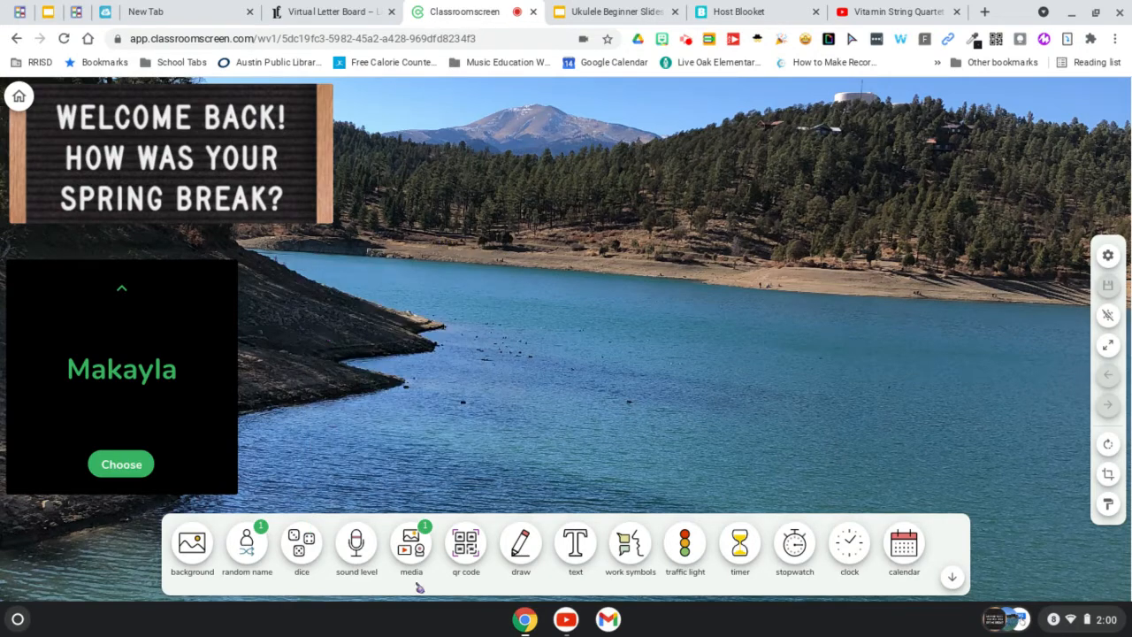
# - Add a sound level widget beside the welcome sign and turn on its noise alarm
pyautogui.click(357, 538)
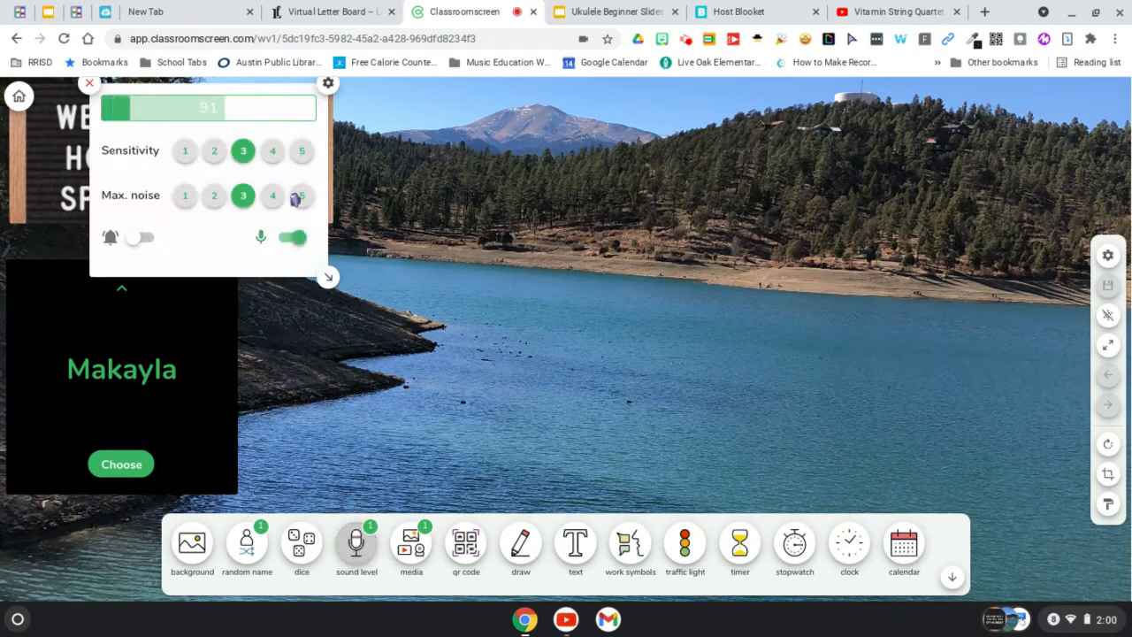
pyautogui.moveTo(260, 91); pyautogui.dragTo(494, 96)
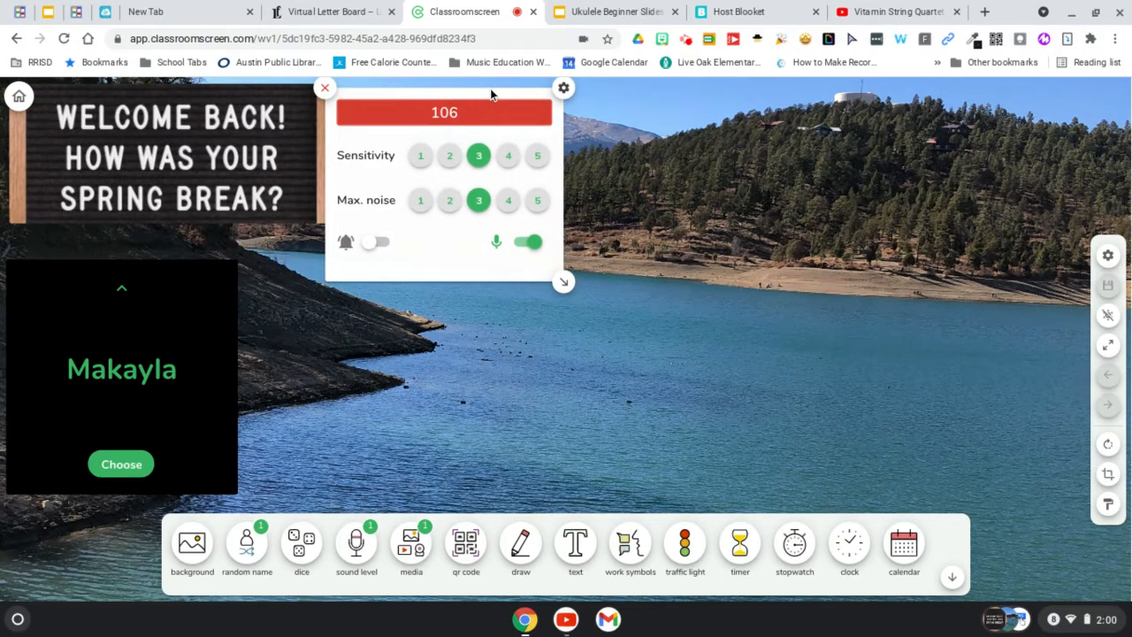
pyautogui.click(382, 243)
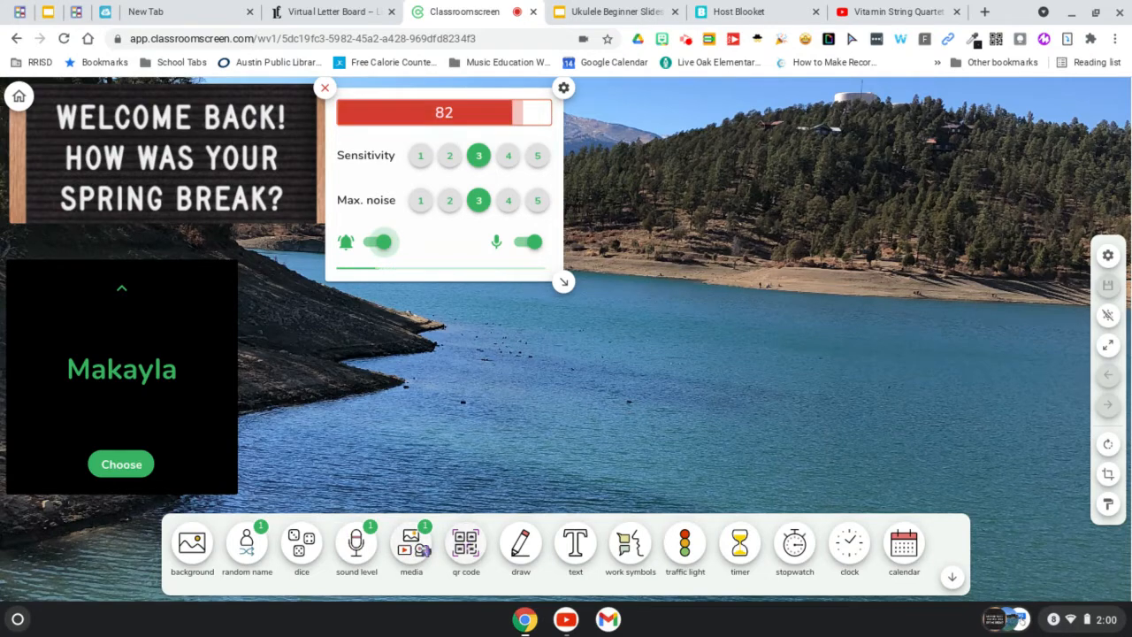
# - Try the red and yellow lights on a new traffic light widget, and remove both the traffic light and sound level widgets
pyautogui.click(673, 553)
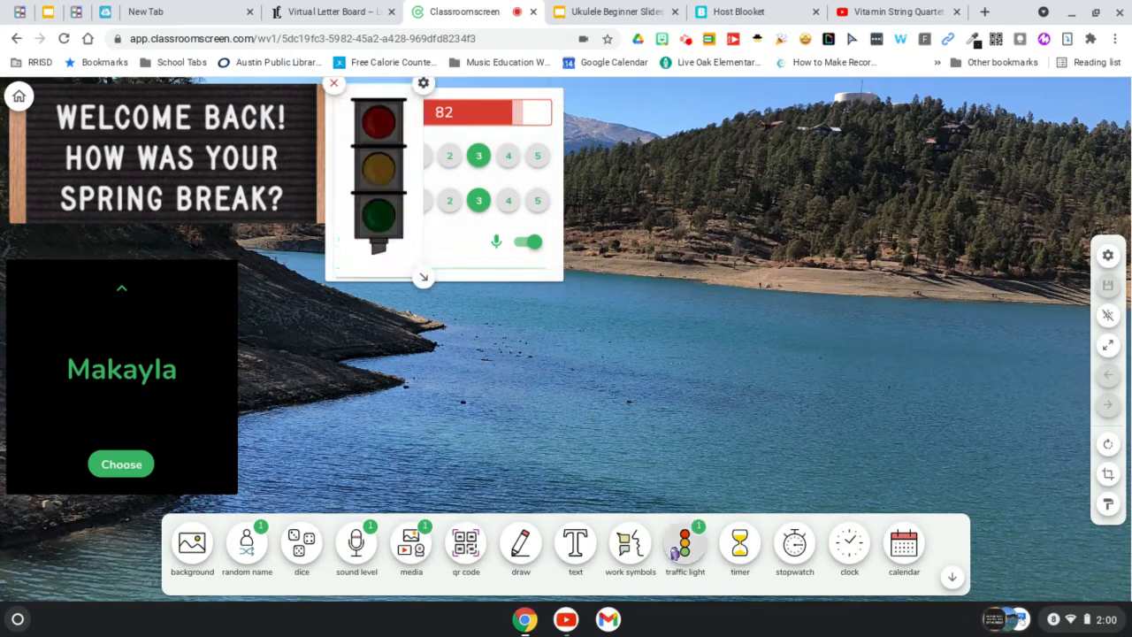
pyautogui.click(372, 132)
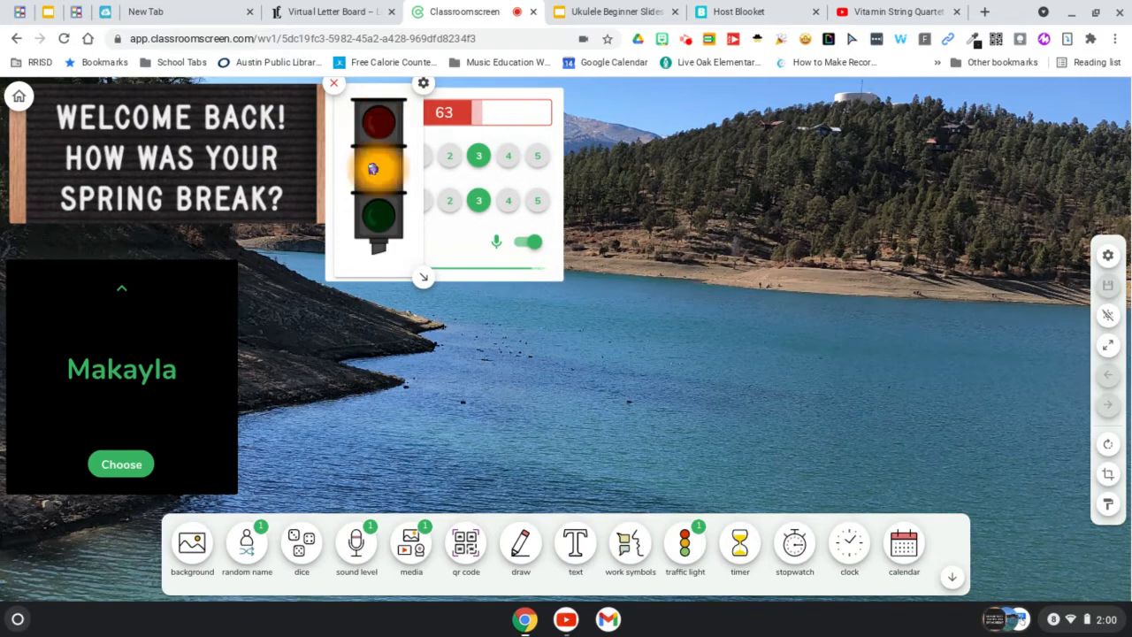
pyautogui.click(330, 87)
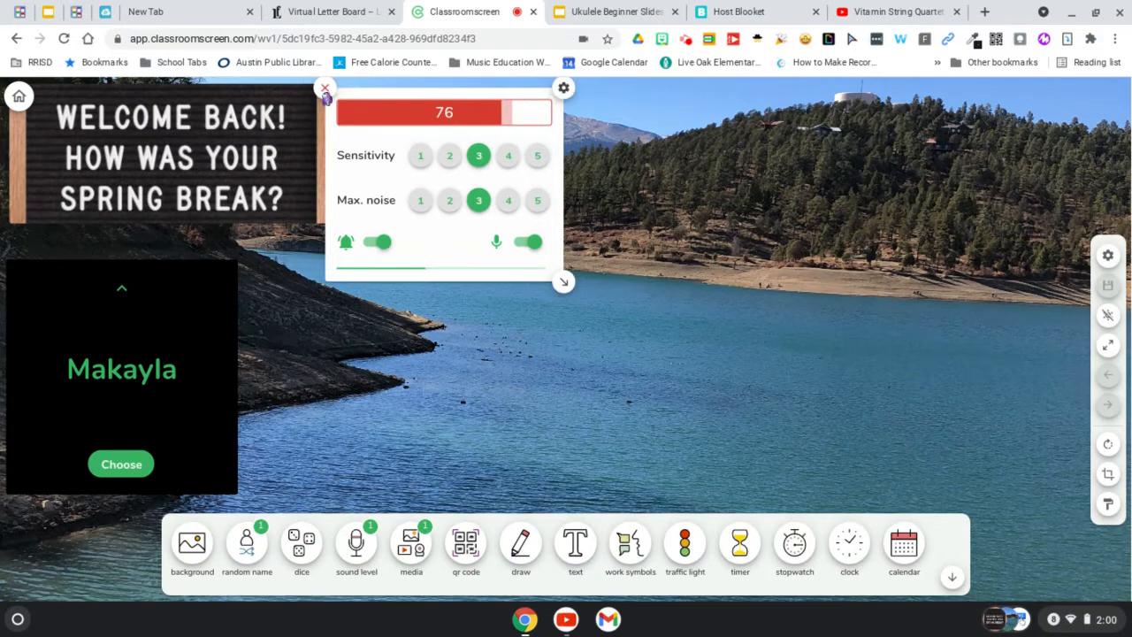
pyautogui.click(324, 89)
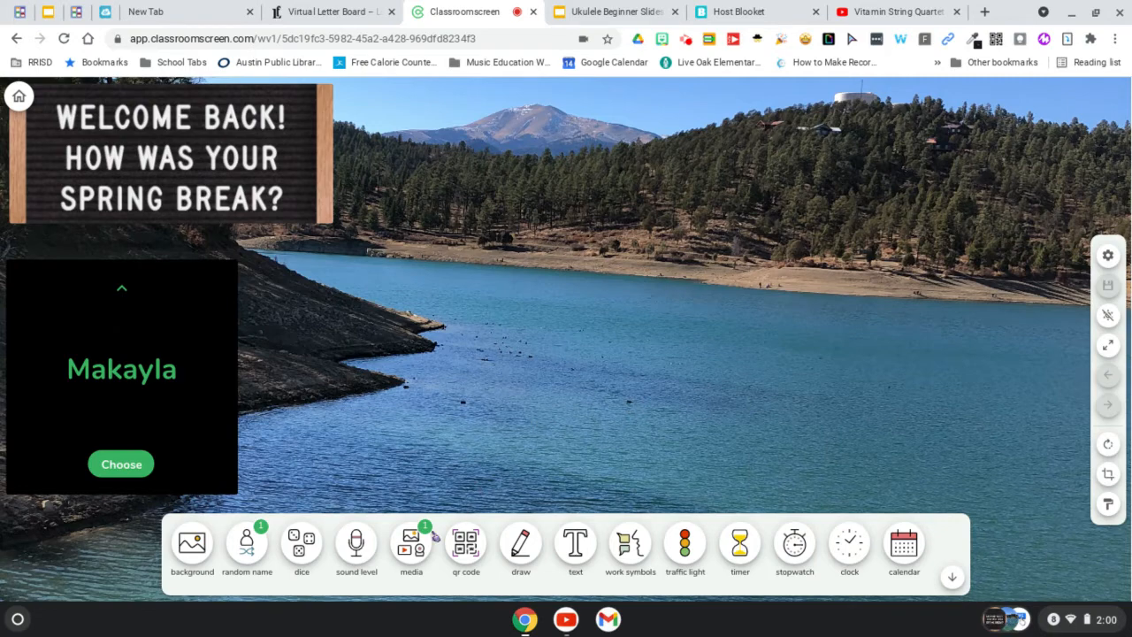
# - Add a media widget and copy the share link of the Vitamin String Quartet "bad guy" video from YouTube
pyautogui.click(411, 544)
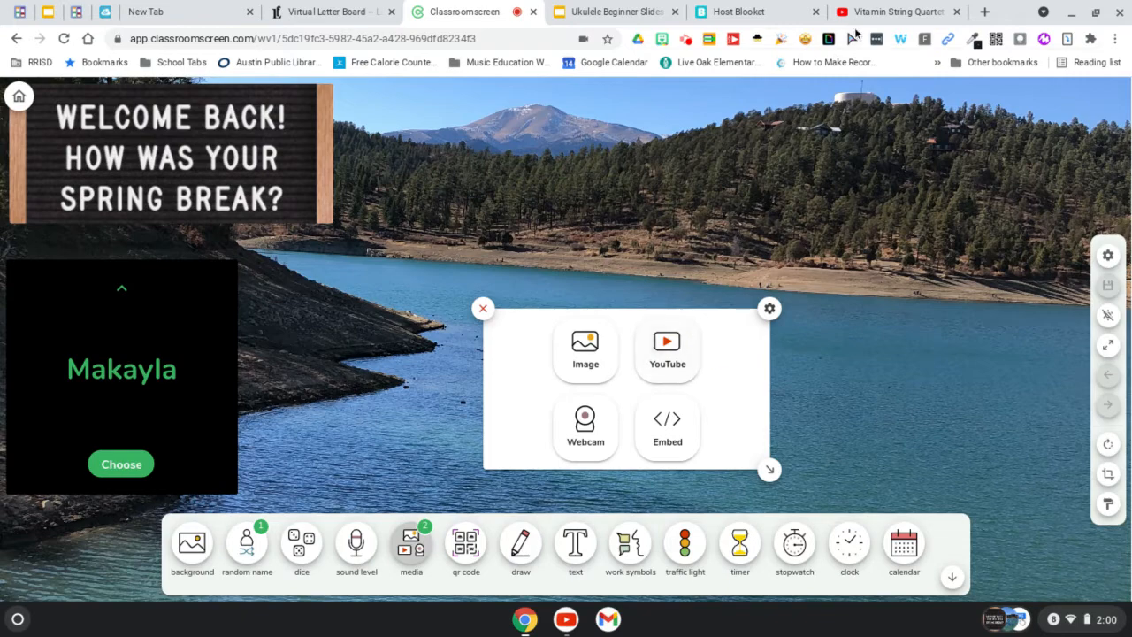
pyautogui.click(858, 11)
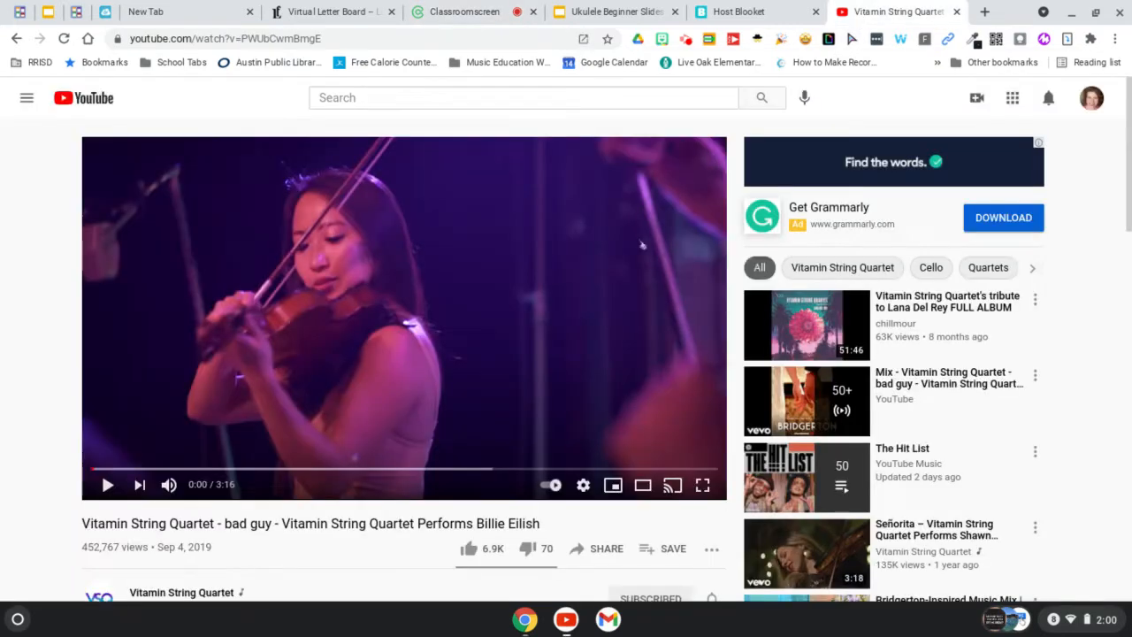
pyautogui.click(579, 550)
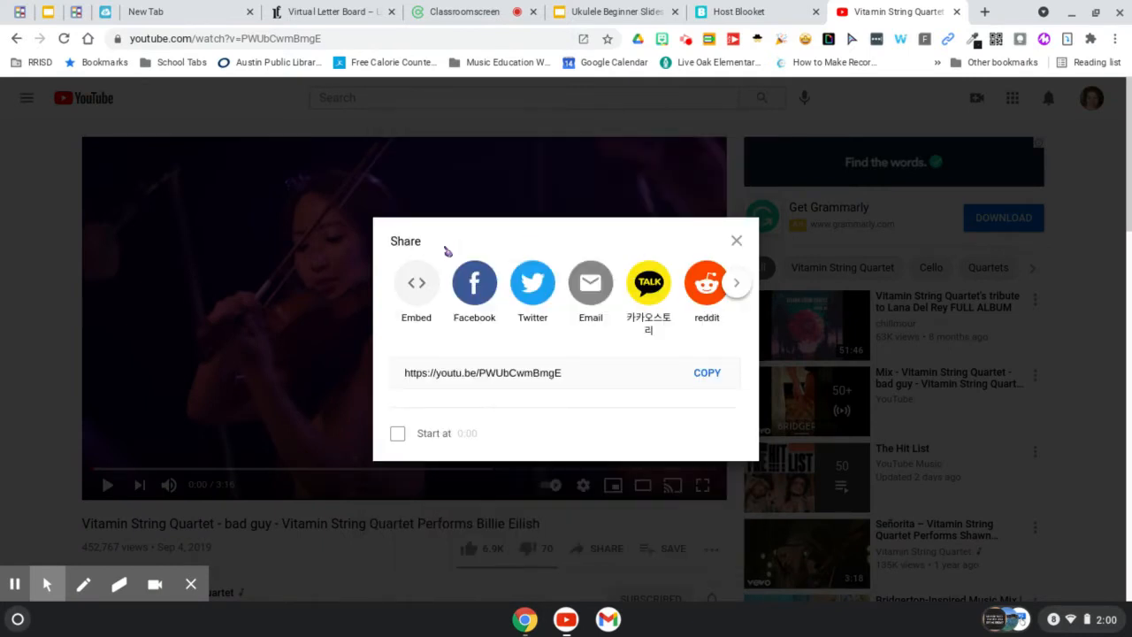
pyautogui.click(707, 373)
pyautogui.click(457, 13)
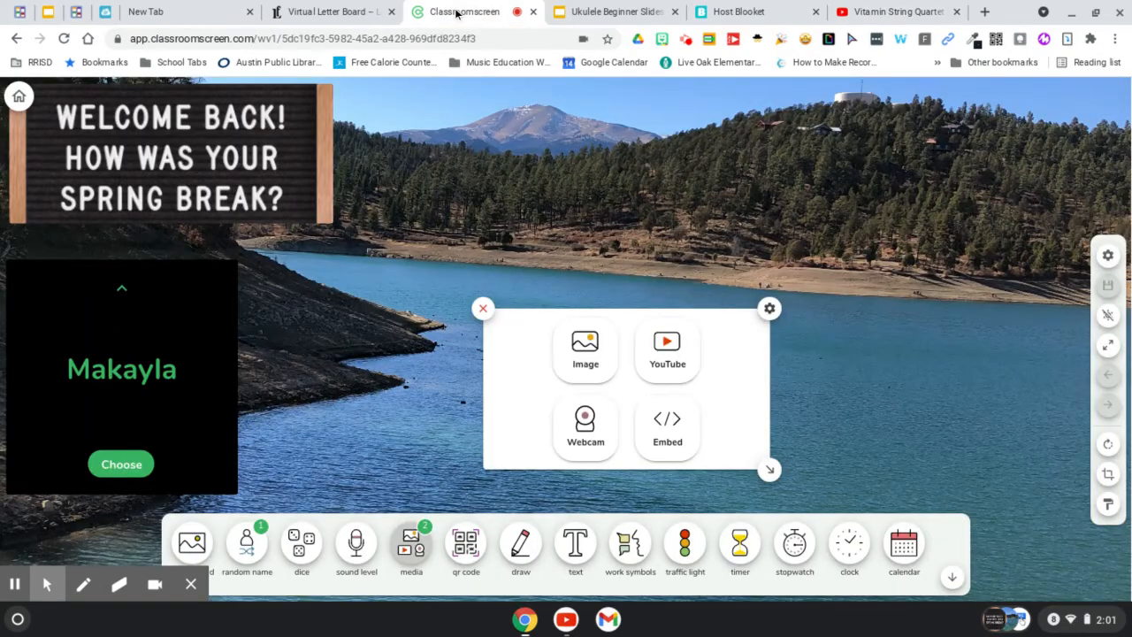
pyautogui.click(678, 346)
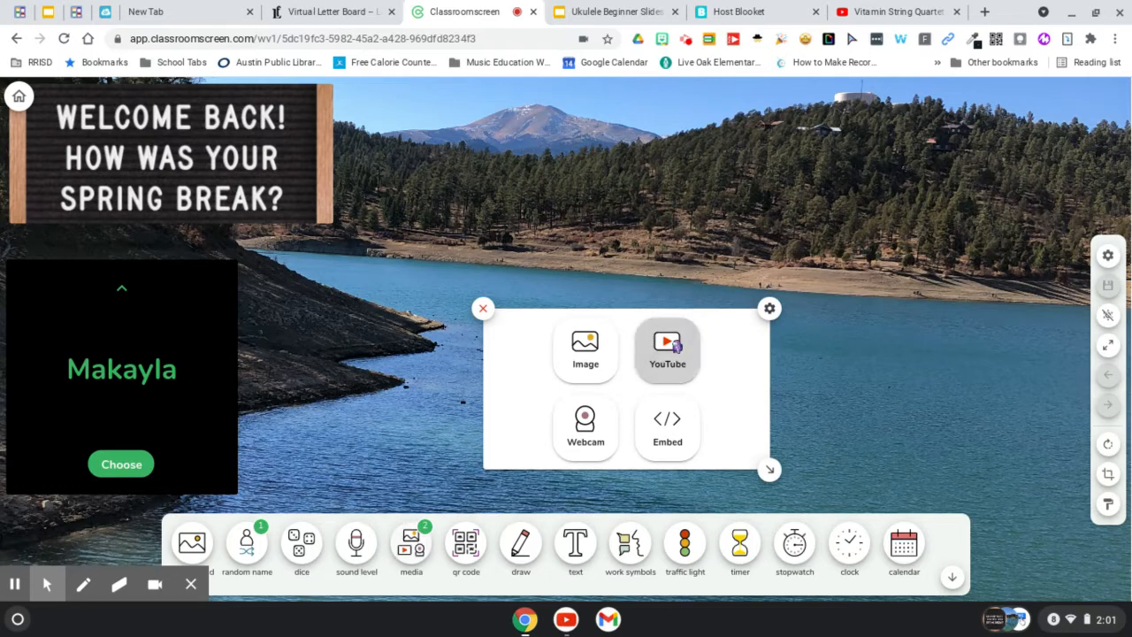
pyautogui.click(584, 401)
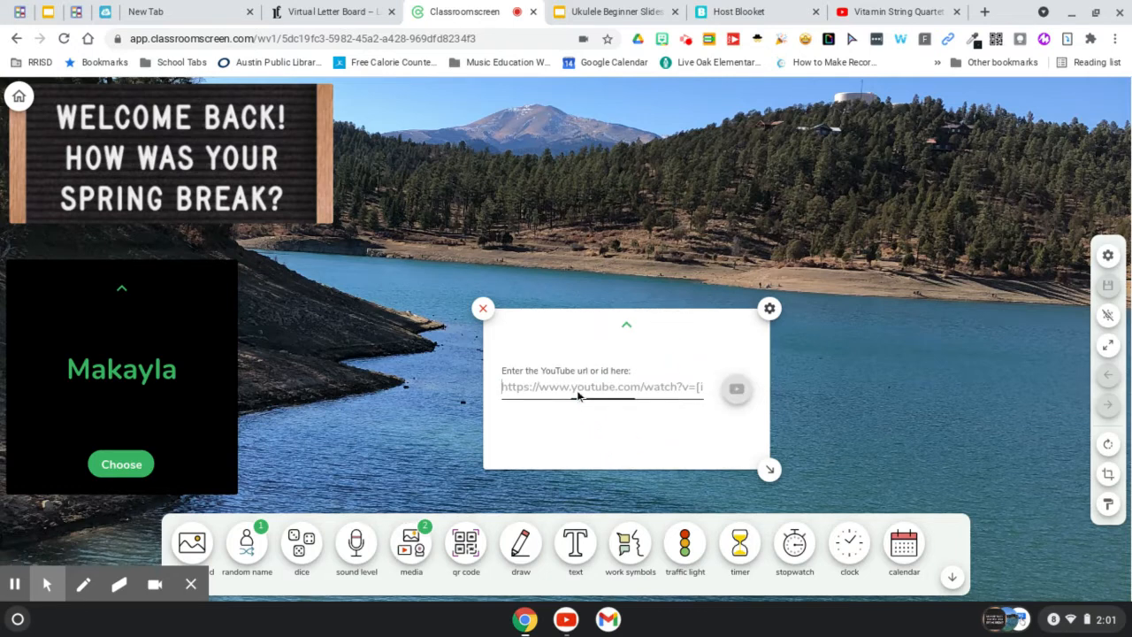
pyautogui.hotkey('ctrl', 'v')
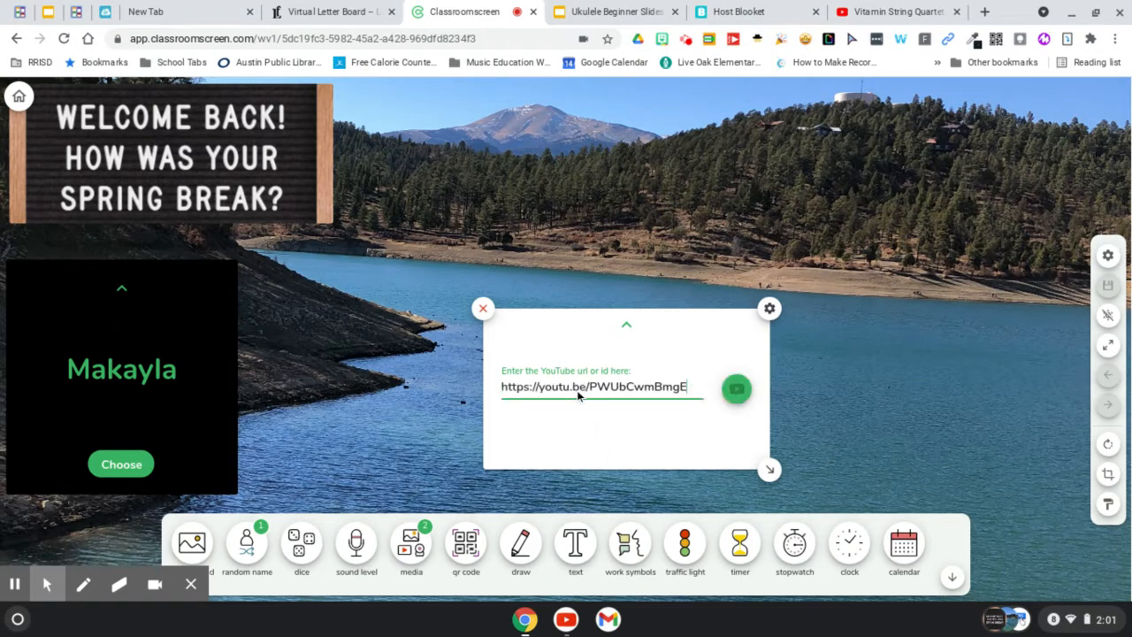
pyautogui.click(736, 389)
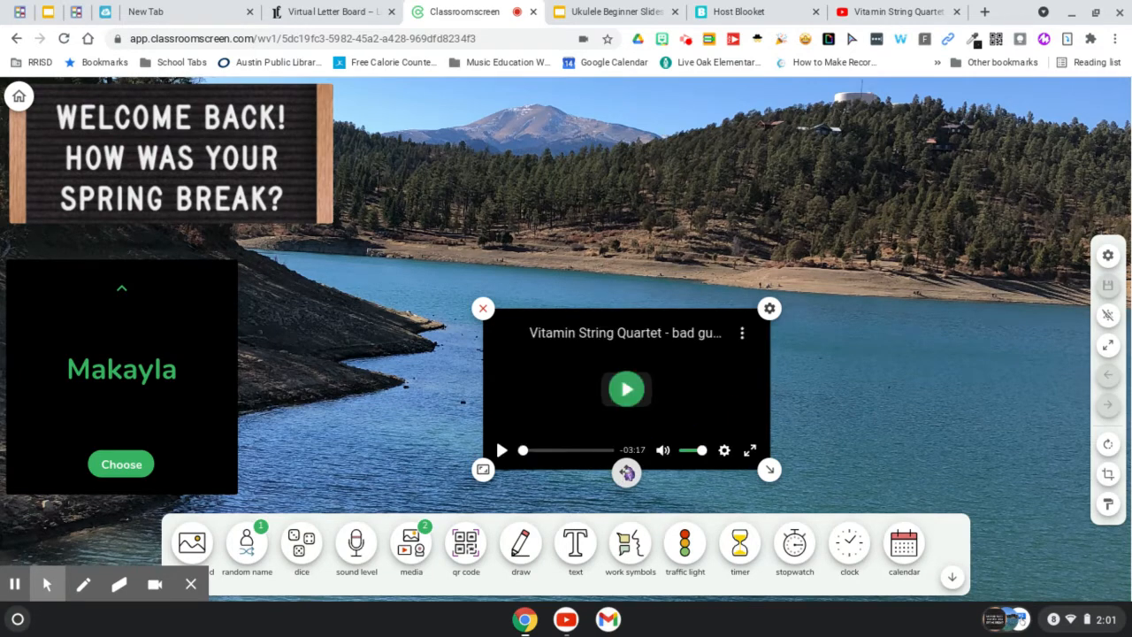
# - Move the video widget to the upper-right corner of the background, and copy the embed code of the published Ukulele Beginner Slides in Google Slides
pyautogui.moveTo(626, 472); pyautogui.dragTo(961, 237)
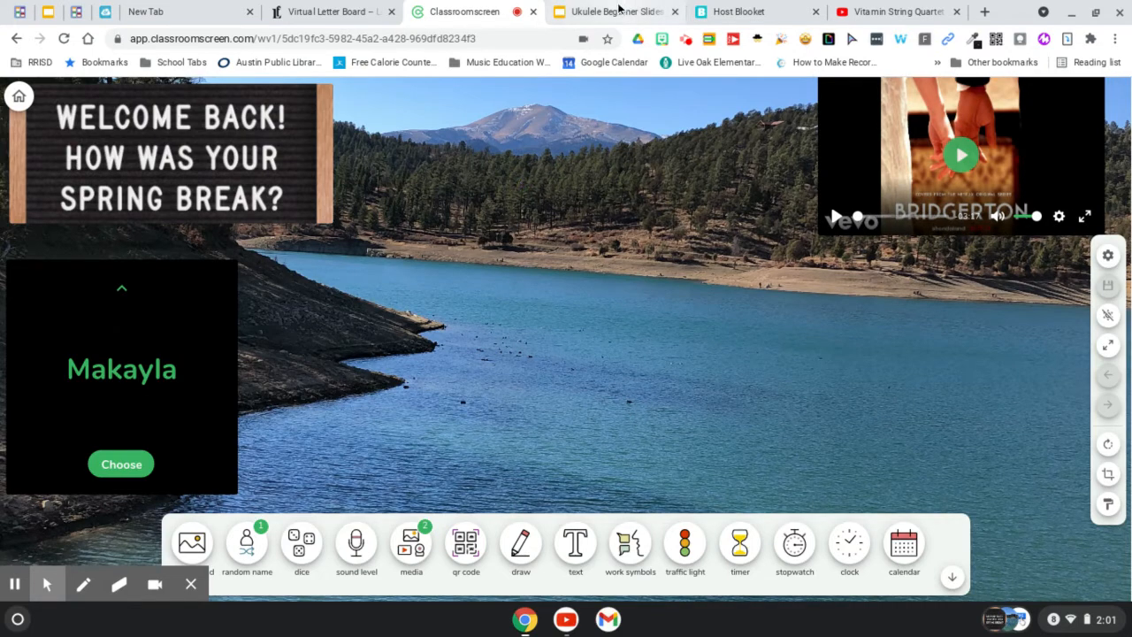
pyautogui.click(616, 9)
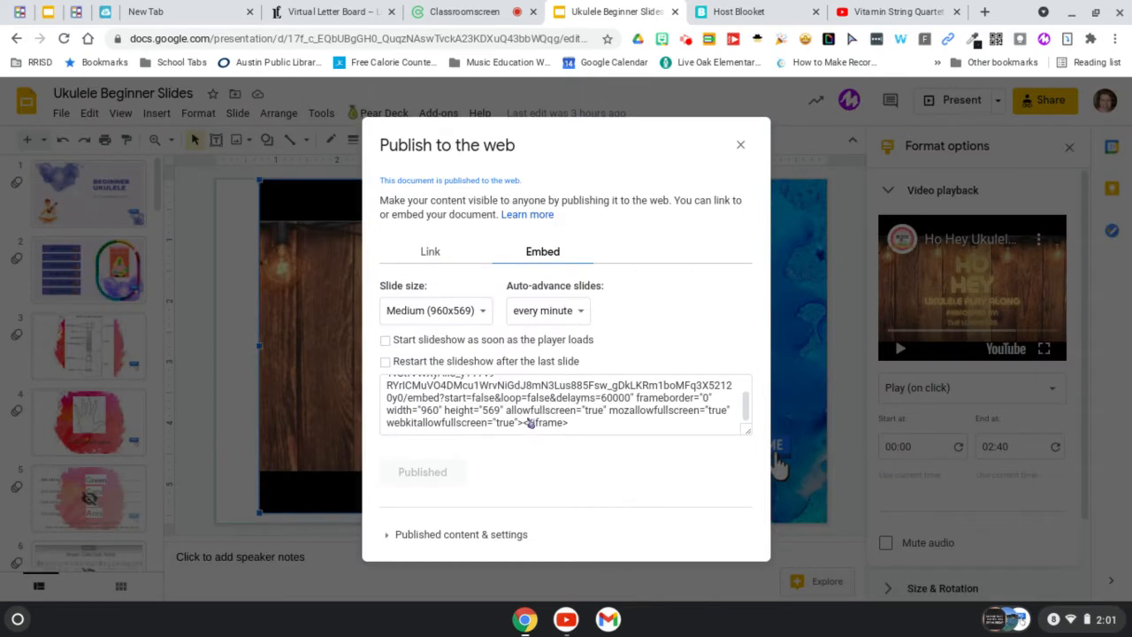
pyautogui.click(480, 421)
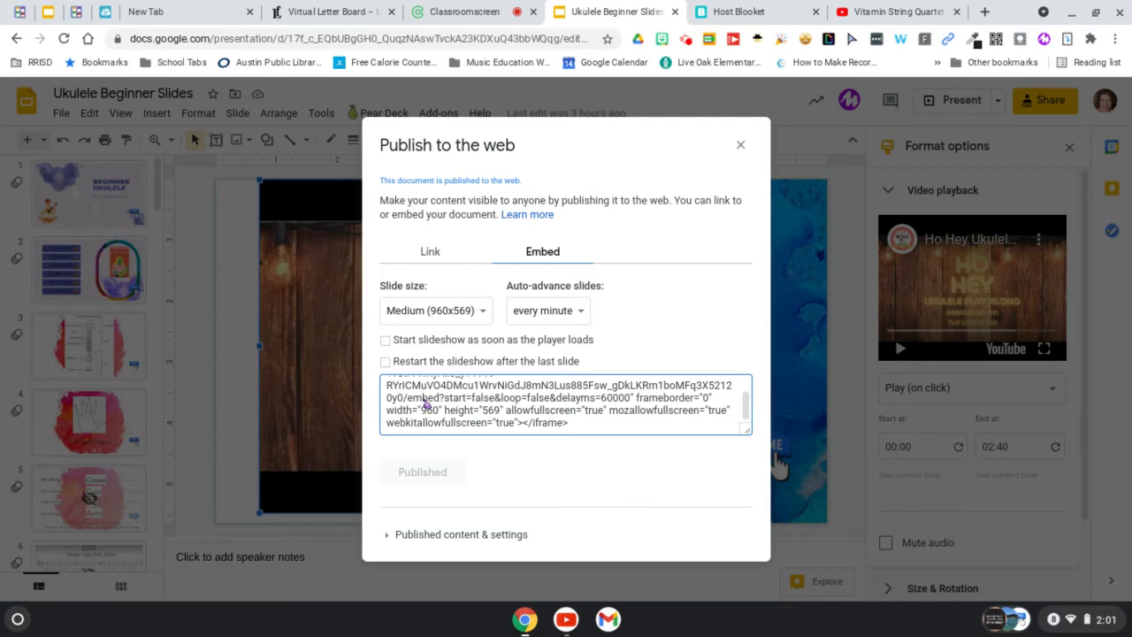
pyautogui.hotkey('ctrl', 'a')
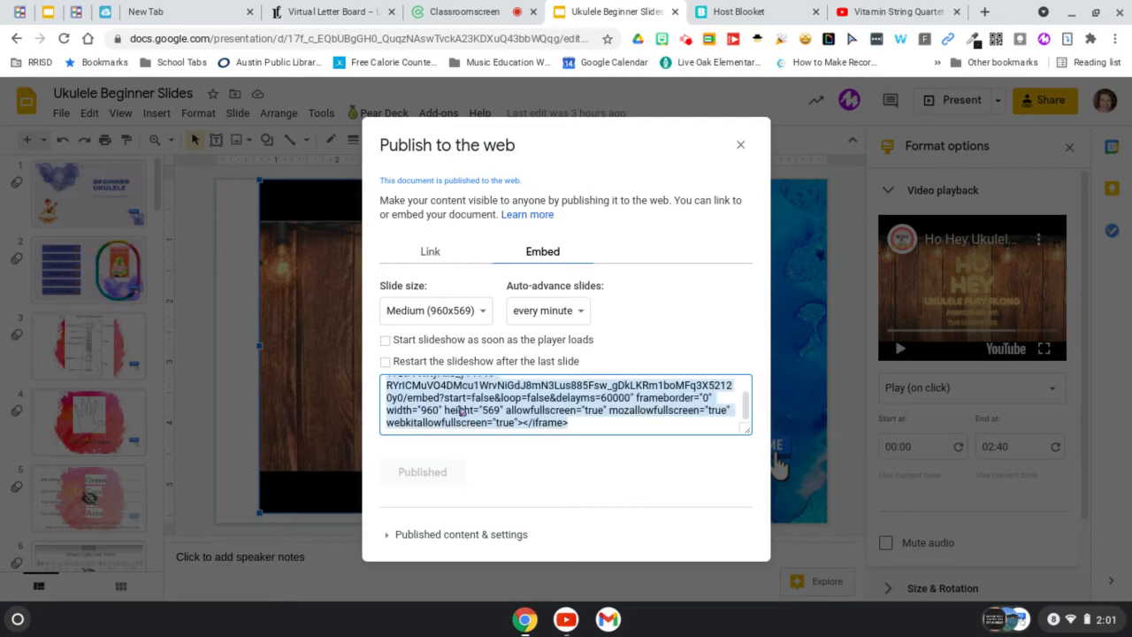
# - Back in Classroomscreen, add a media widget of the embed type, try pasting the copied code into it, and clear the pasted content
pyautogui.click(449, 11)
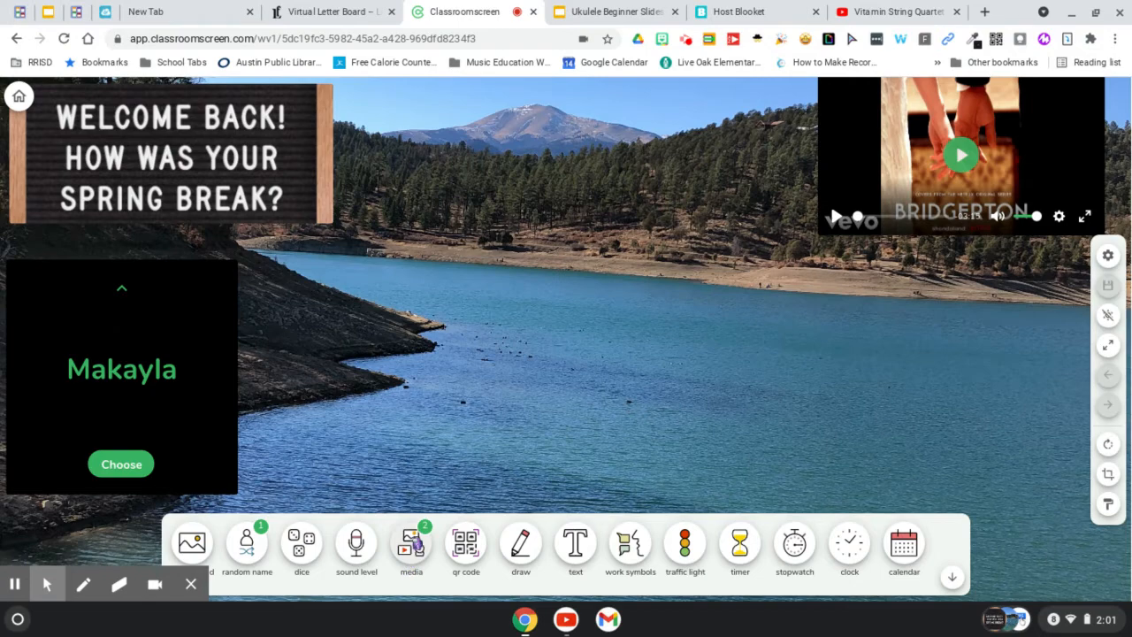
pyautogui.click(413, 540)
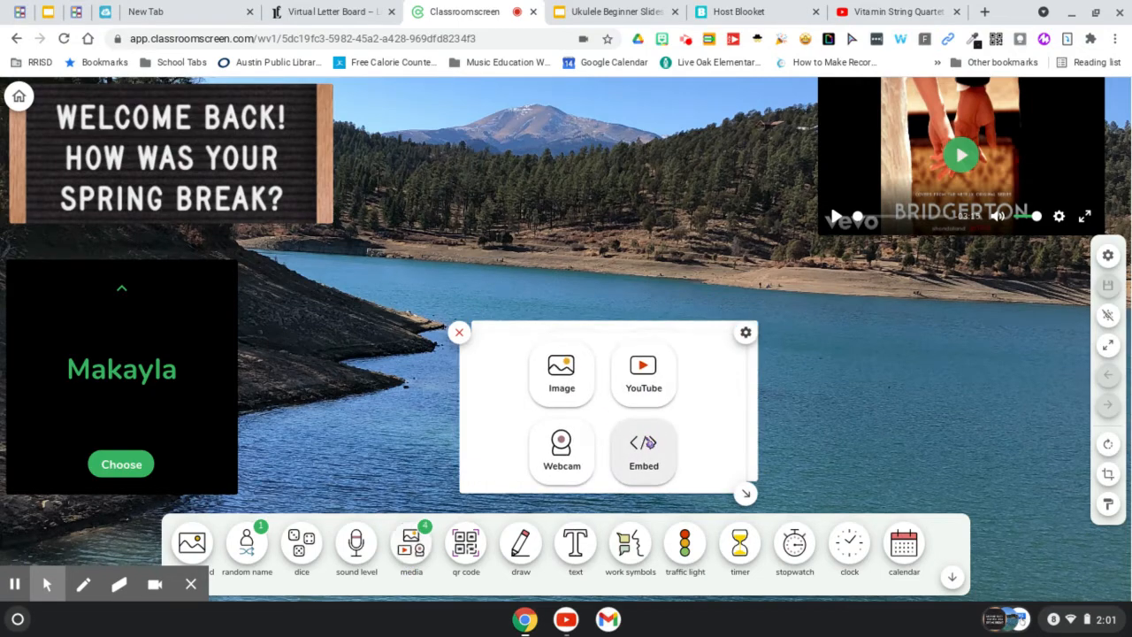
pyautogui.click(656, 436)
pyautogui.click(591, 400)
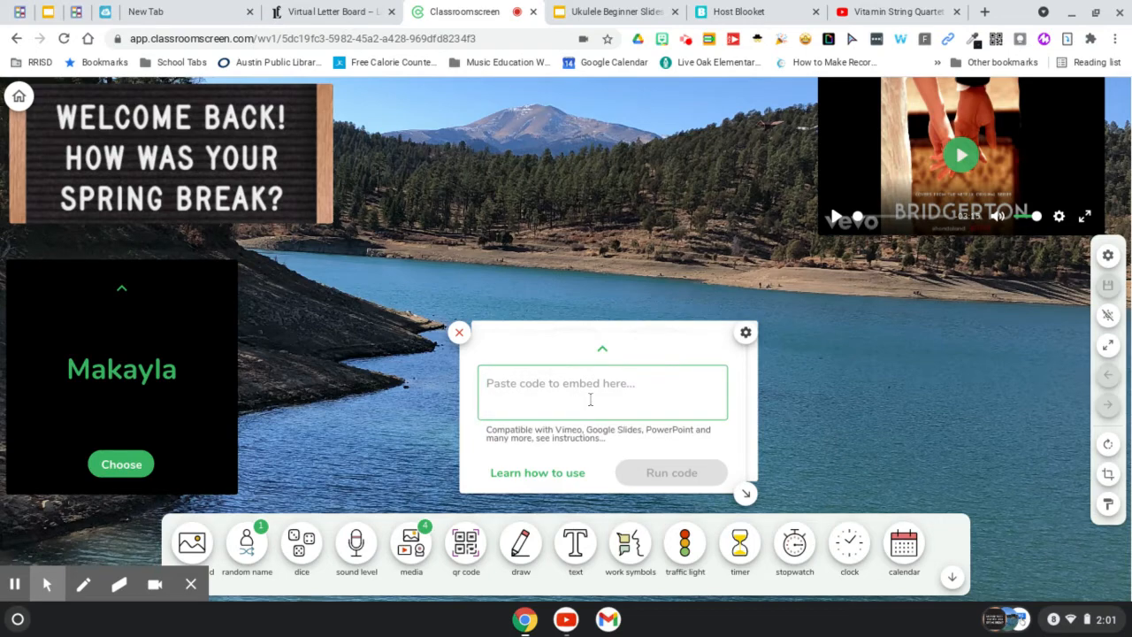
pyautogui.hotkey('ctrl', 'v')
pyautogui.hotkey('ctrl', 'a')
pyautogui.press('BackSpace')
# - Switch back to the Ukulele Beginner Slides in Google Slides and copy the entire publish-to-web embed code again
pyautogui.click(579, 13)
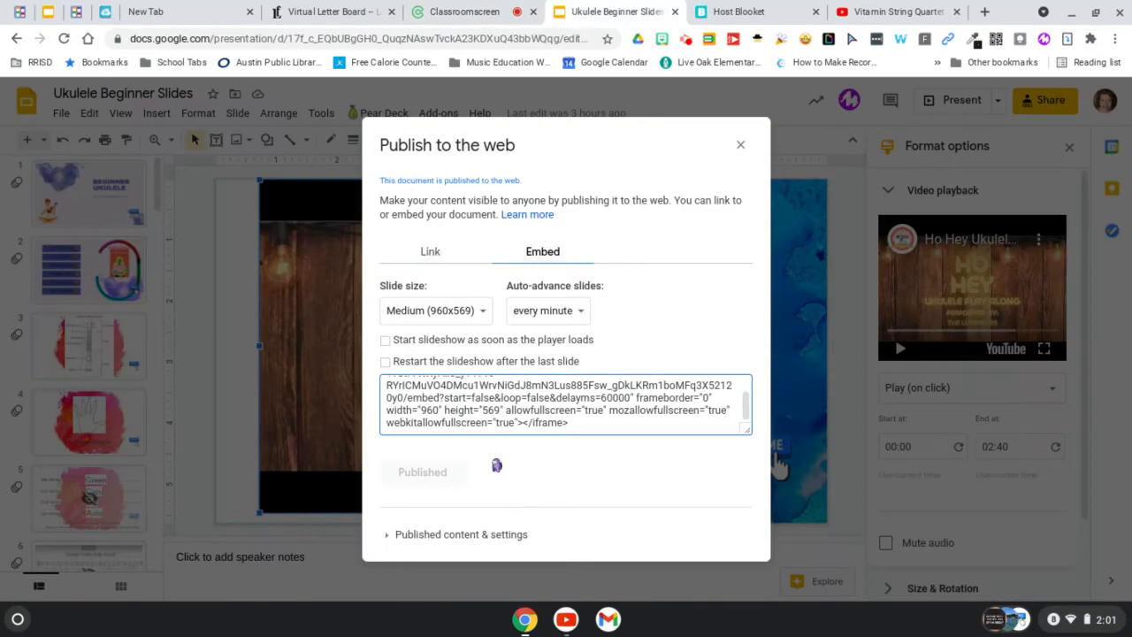
pyautogui.click(496, 390)
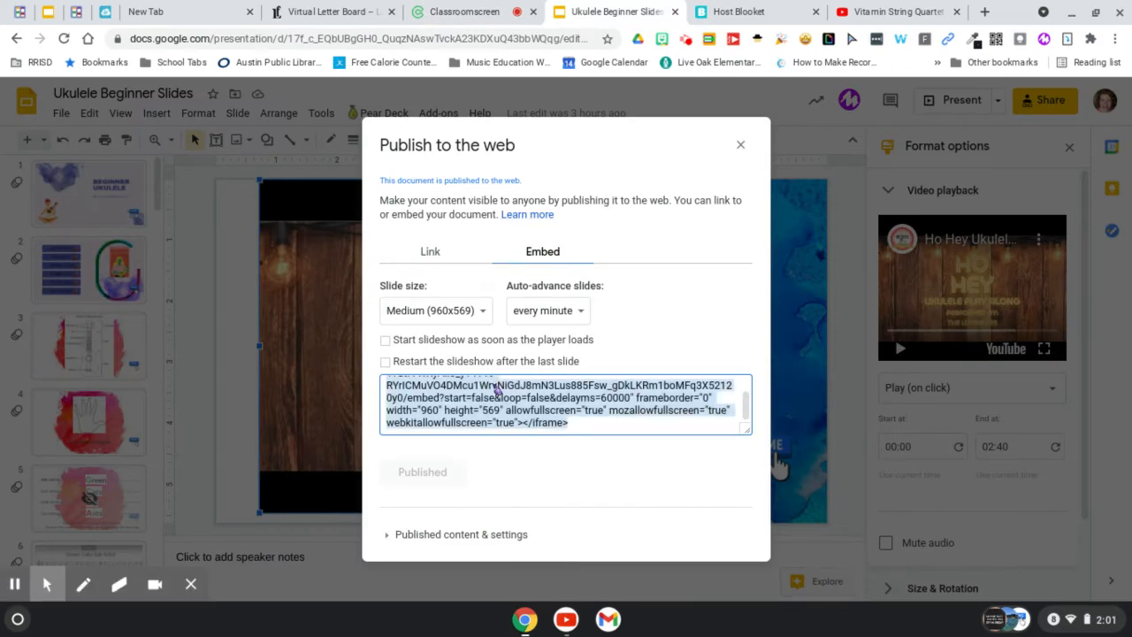
# - Return to Classroomscreen, run the slideshow's embed code in the open media widget, and remove that widget
pyautogui.click(465, 8)
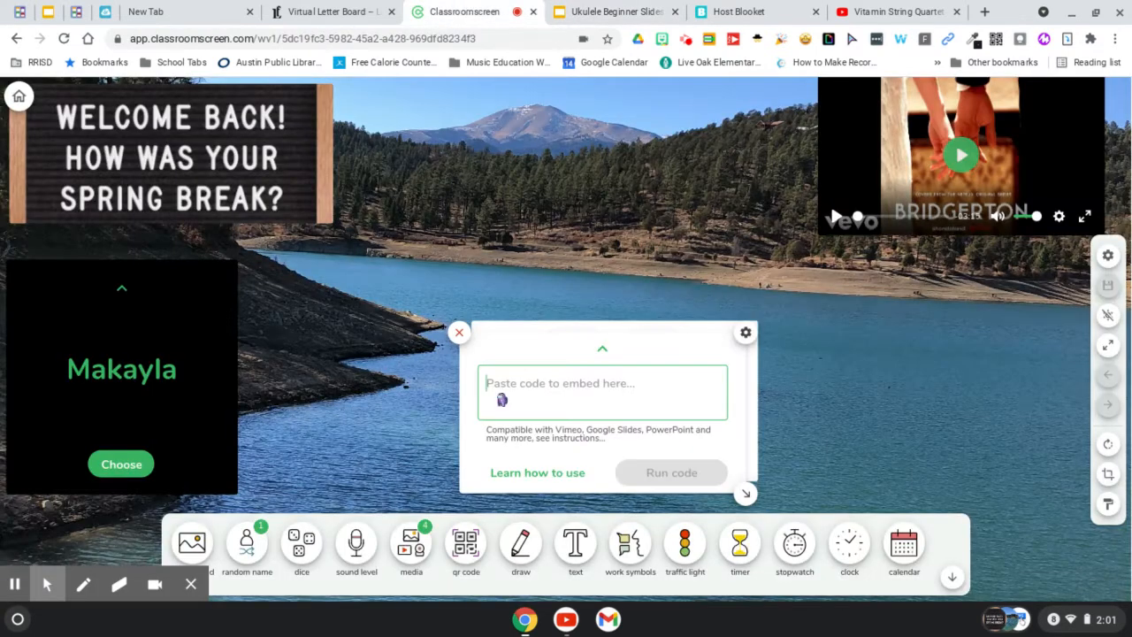
pyautogui.hotkey('ctrl', 'v')
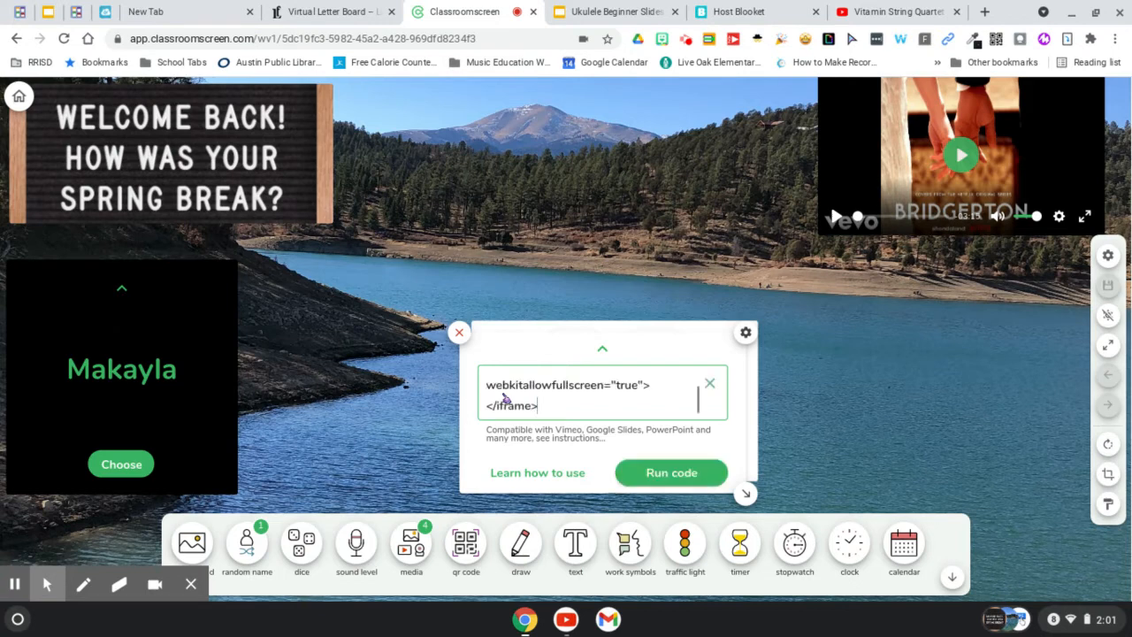
pyautogui.click(636, 477)
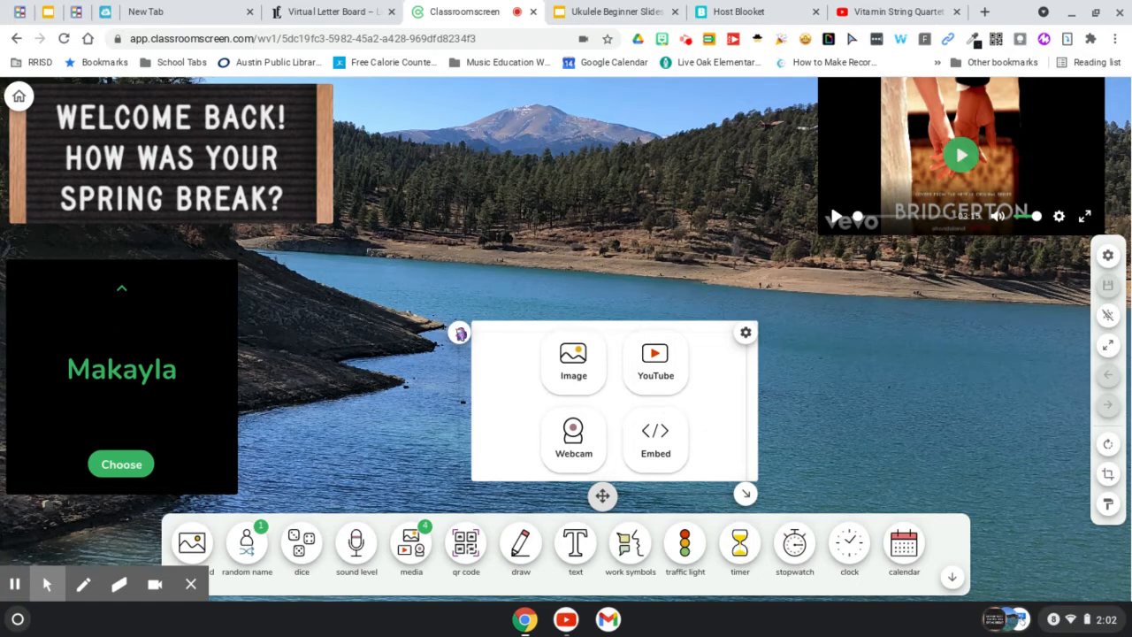
pyautogui.click(459, 334)
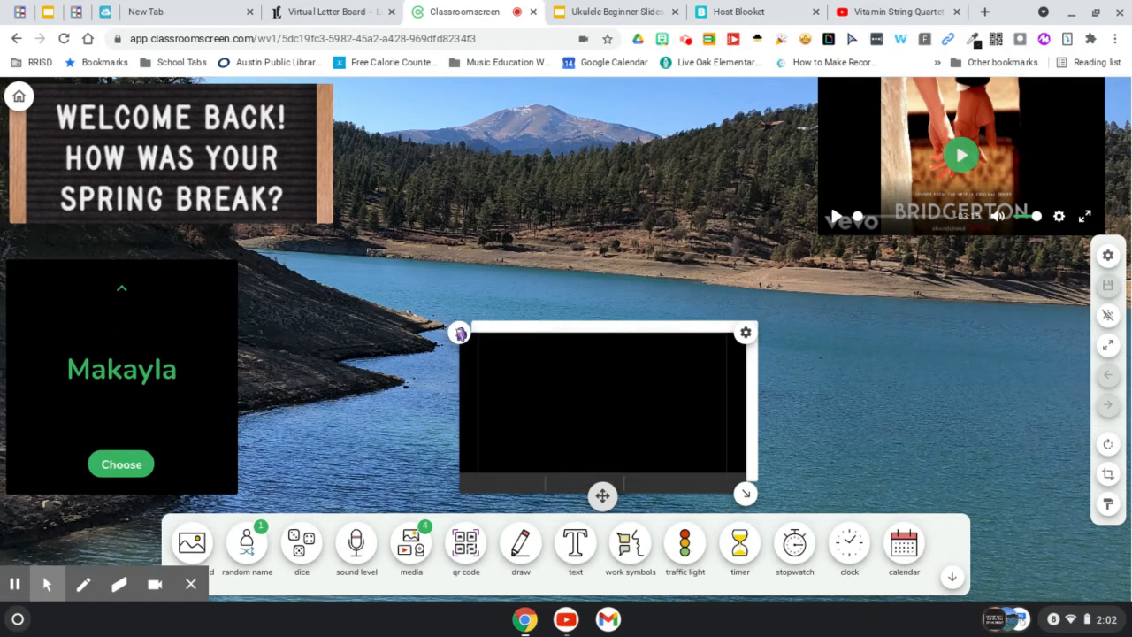
pyautogui.click(459, 333)
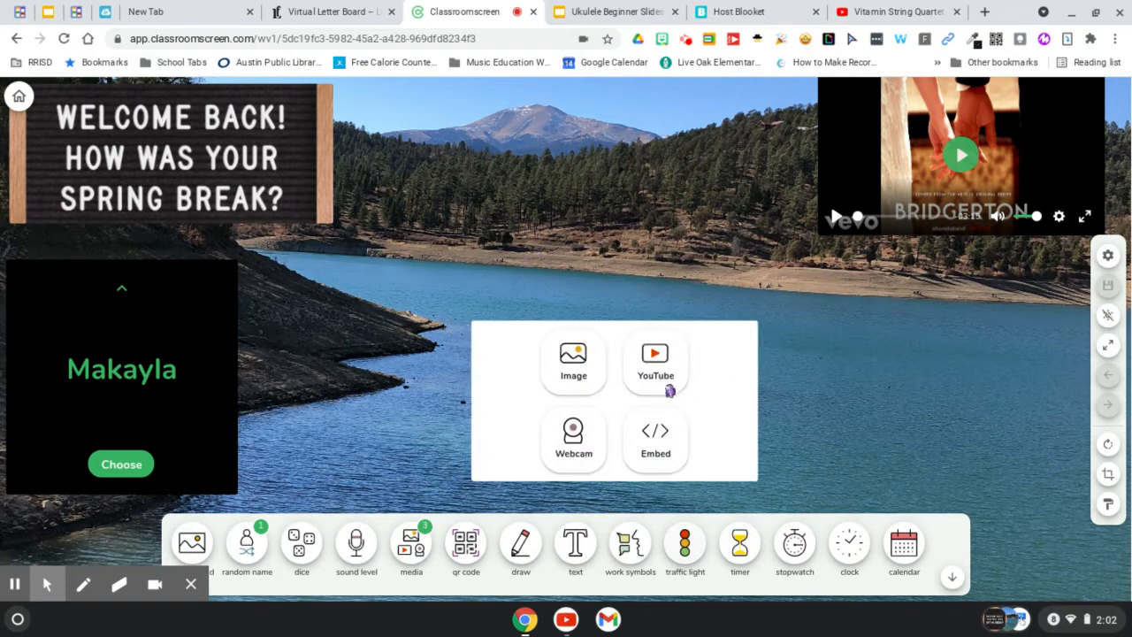
# - Embed the Ukulele Beginner Slides in the remaining blank media widget by running the copied iframe code
pyautogui.click(655, 441)
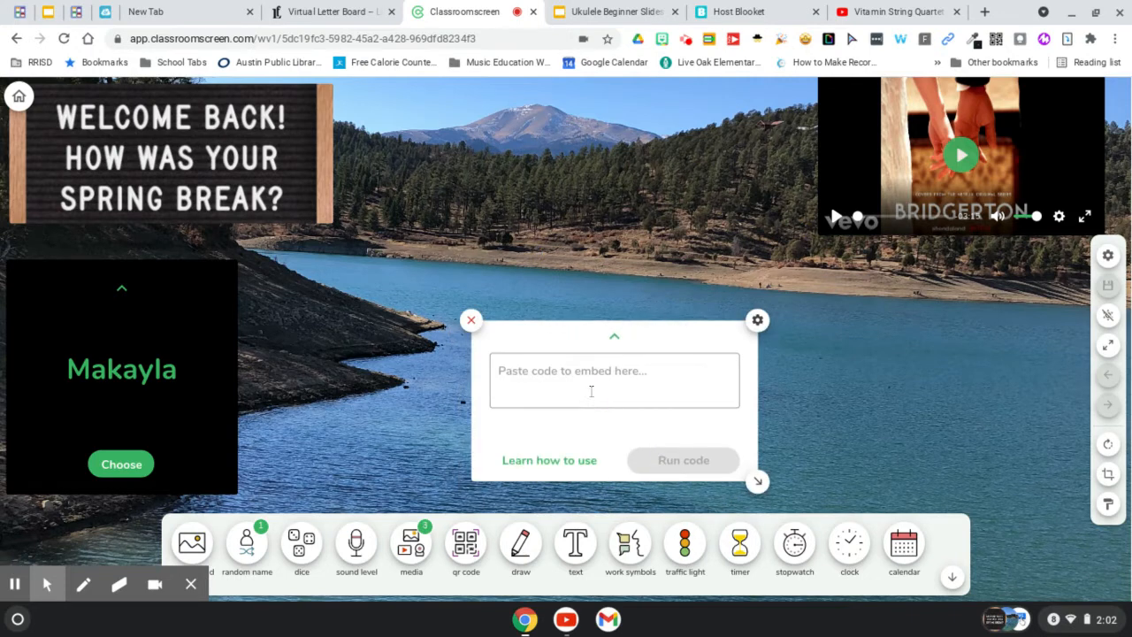
pyautogui.click(591, 393)
pyautogui.hotkey('ctrl', 'v')
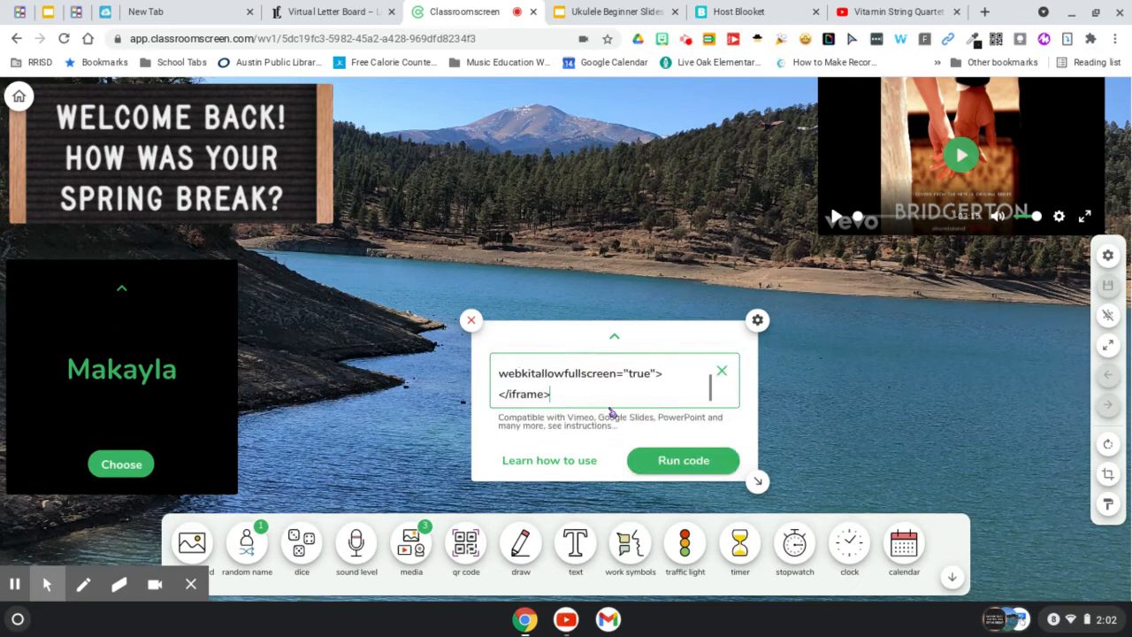
pyautogui.click(647, 462)
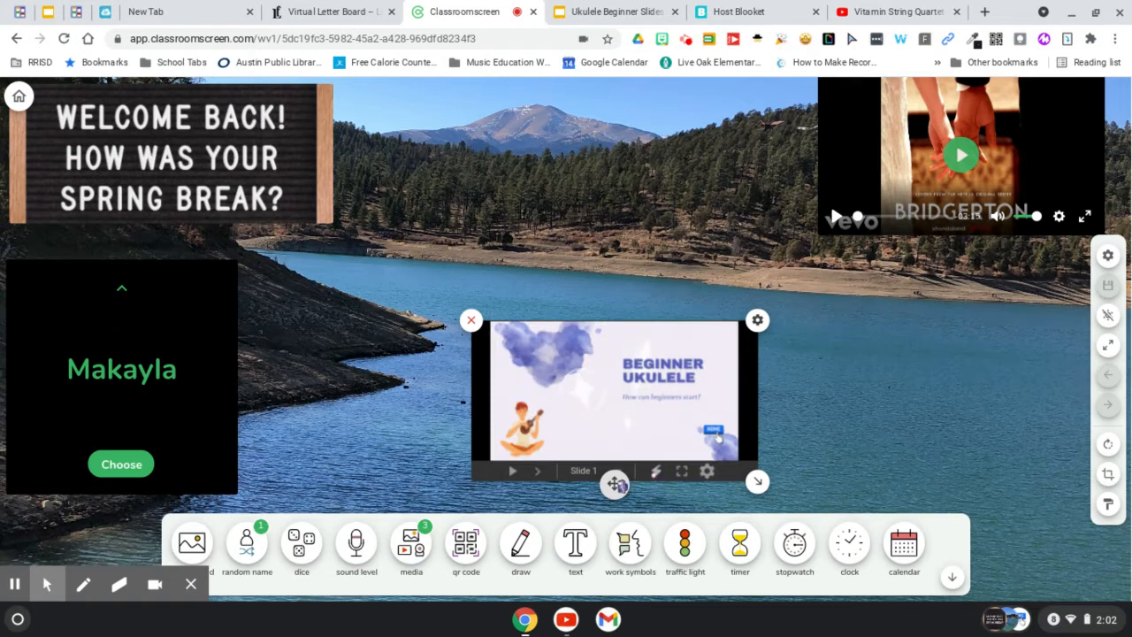
# - Move the embedded ukulele slideshow directly below the video widget and show it in full screen
pyautogui.moveTo(617, 485); pyautogui.dragTo(915, 438)
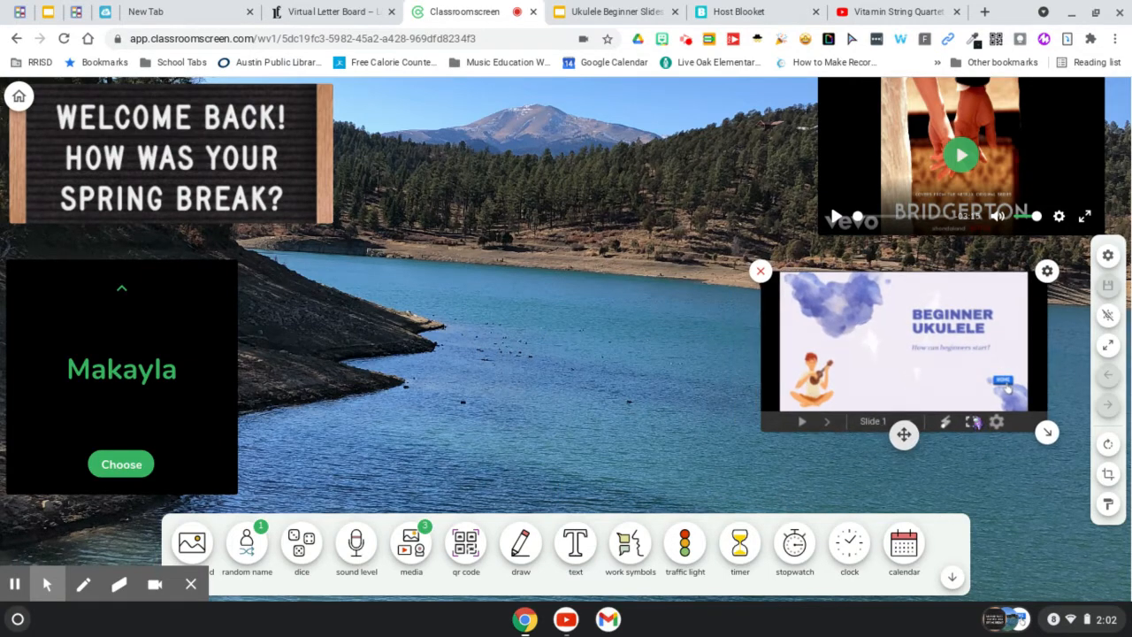
pyautogui.click(973, 422)
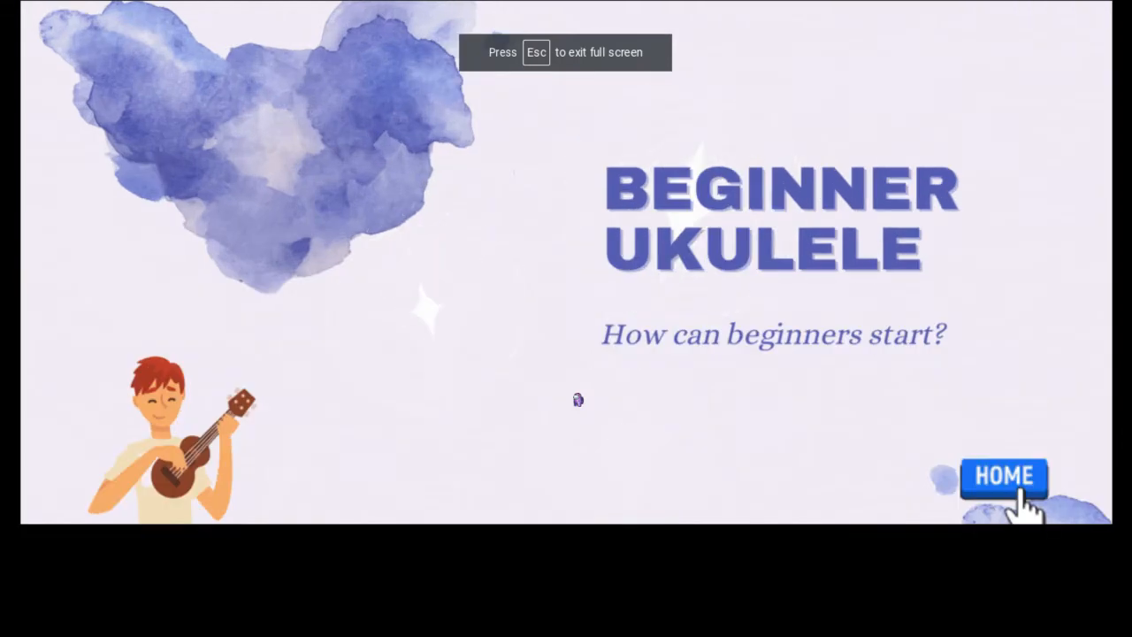